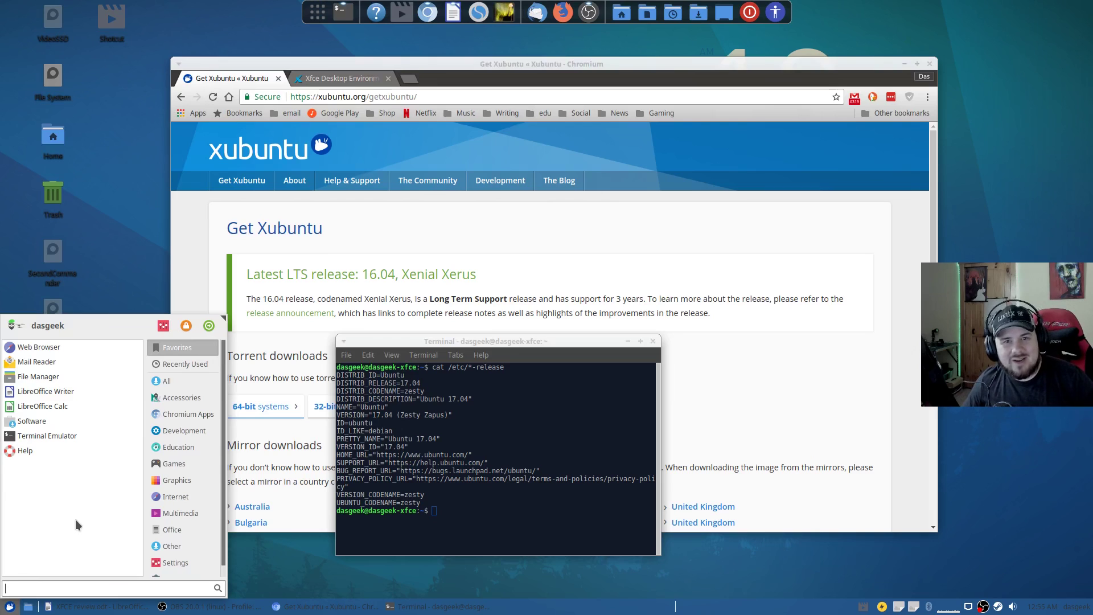
Open the Home folder from Whisker Menu Favorites and glance at its empty-space context menu.
click(40, 376)
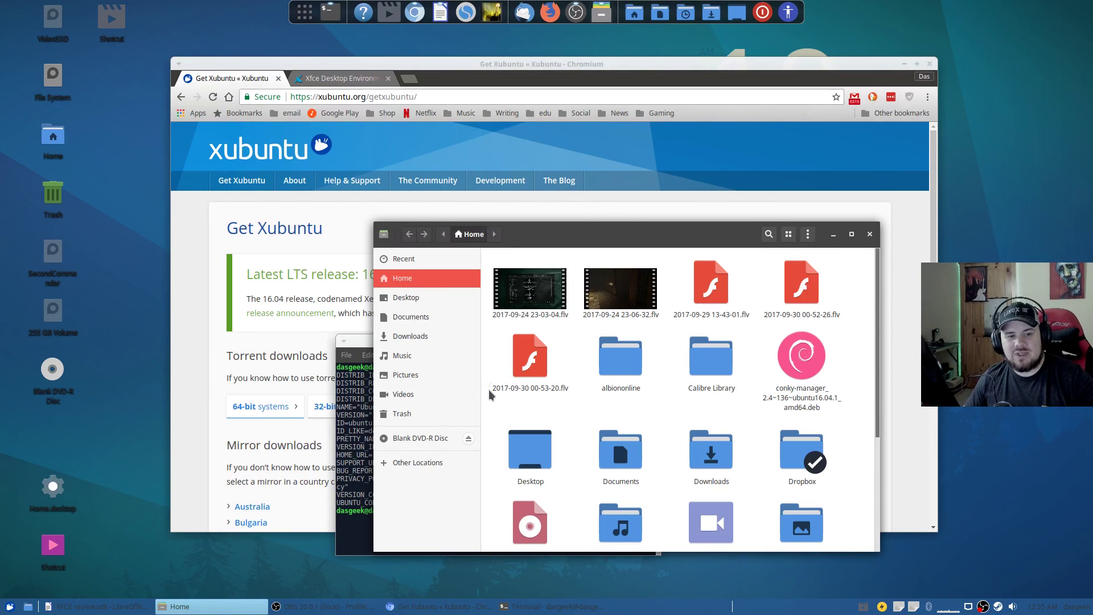
right_click(654, 381)
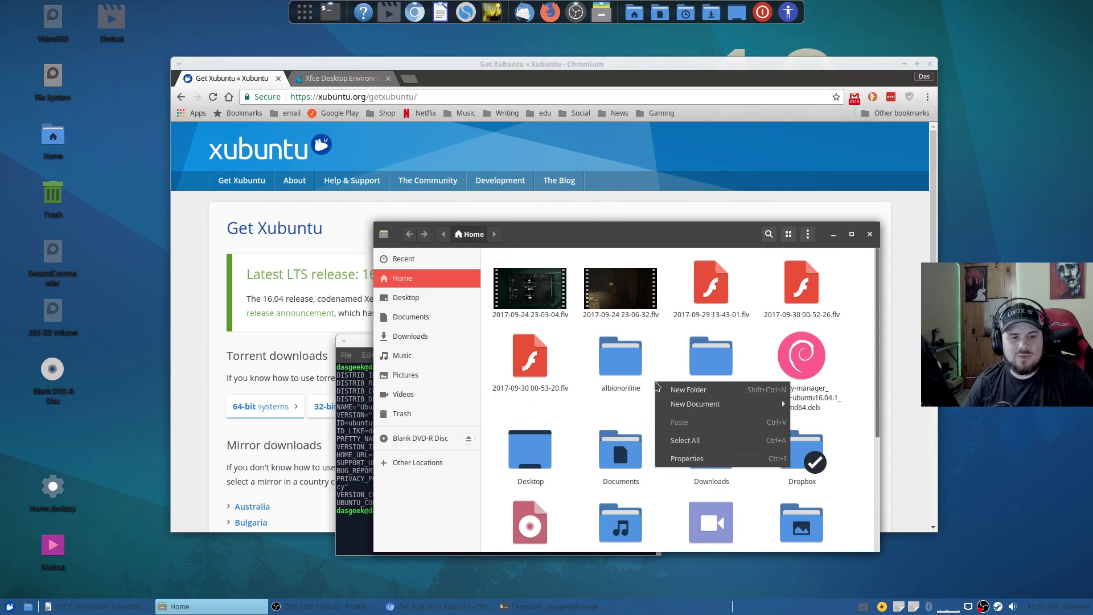
click(626, 414)
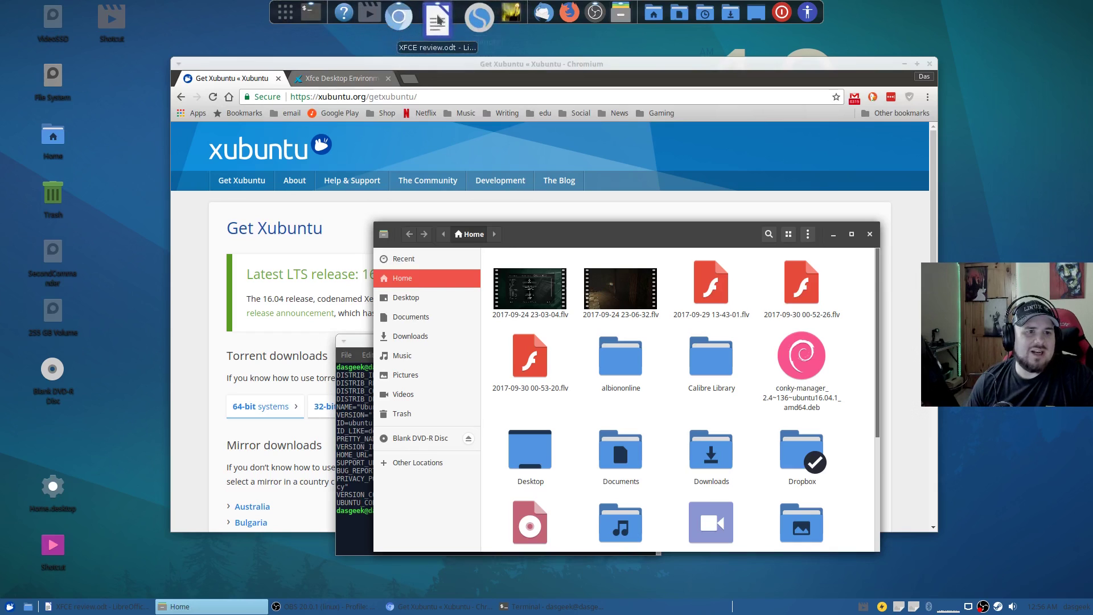
click(363, 12)
mouse_move(437, 199)
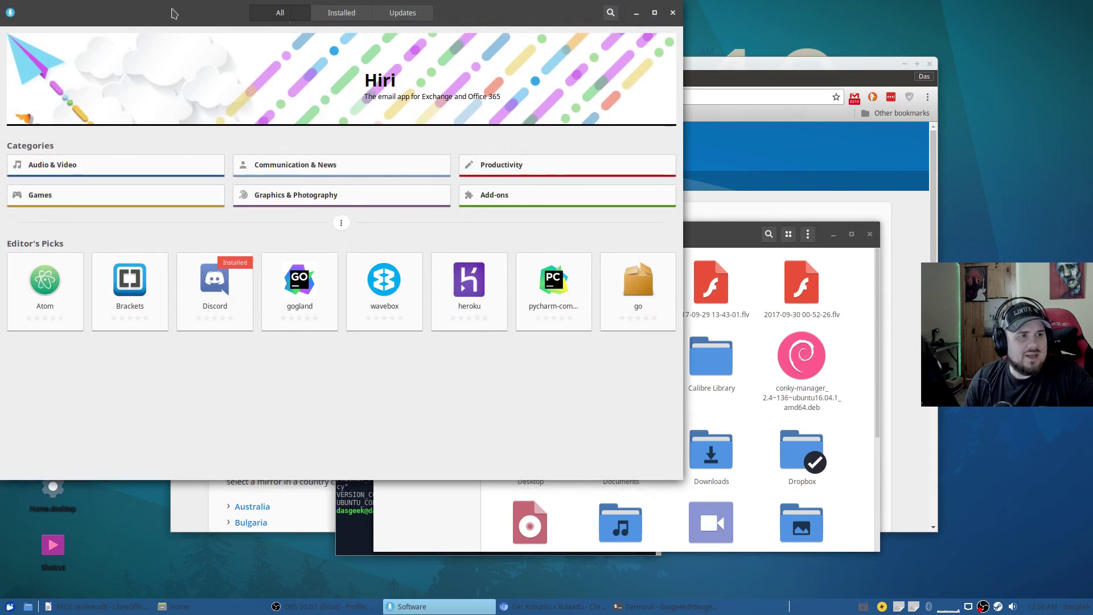
drag(175, 12, 359, 61)
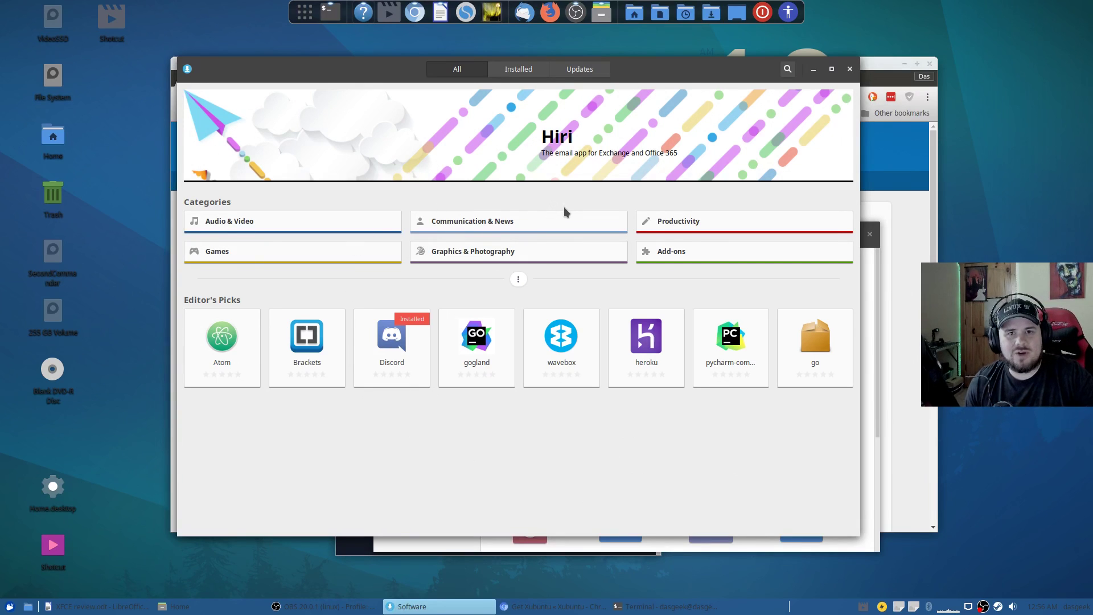
click(849, 69)
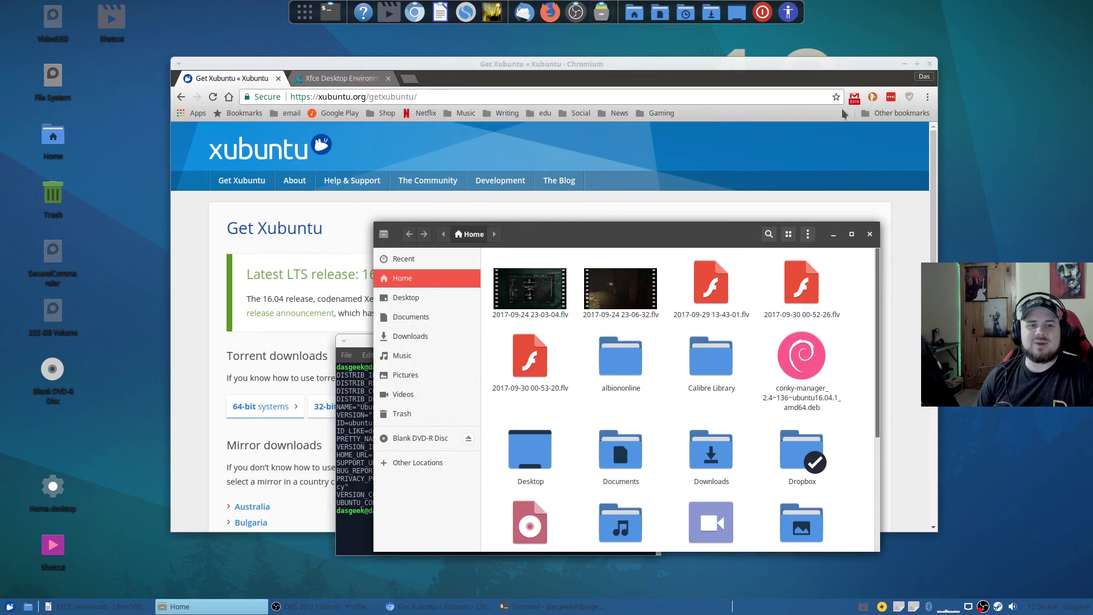
Close the Home file manager window to reveal the terminal.
click(869, 235)
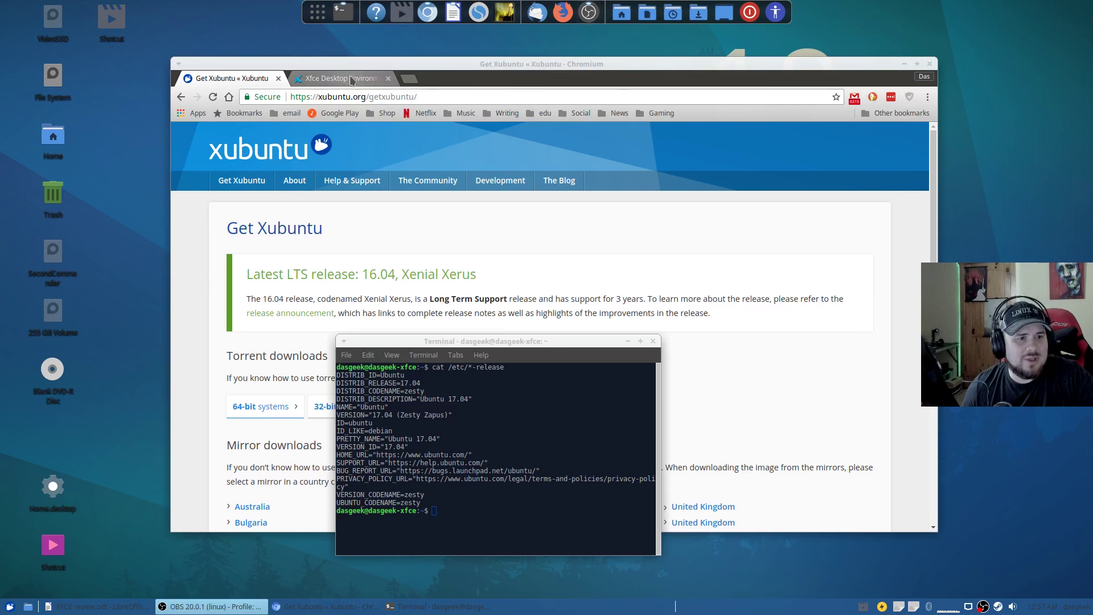
Minimize the terminal and go to the xubuntu.org home page via the logo.
mouse_move(362, 213)
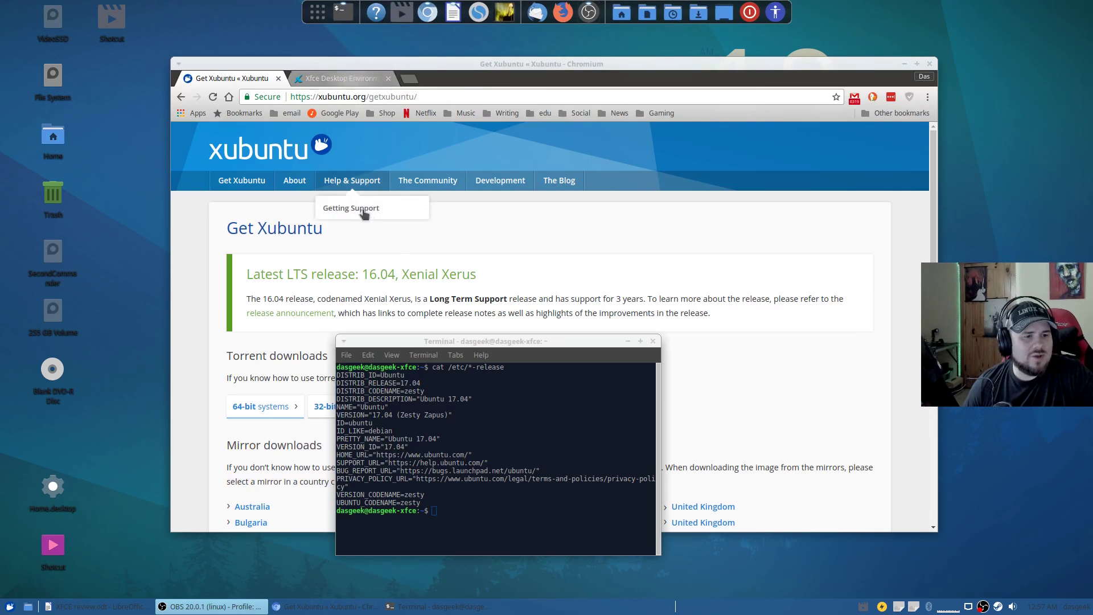
click(627, 341)
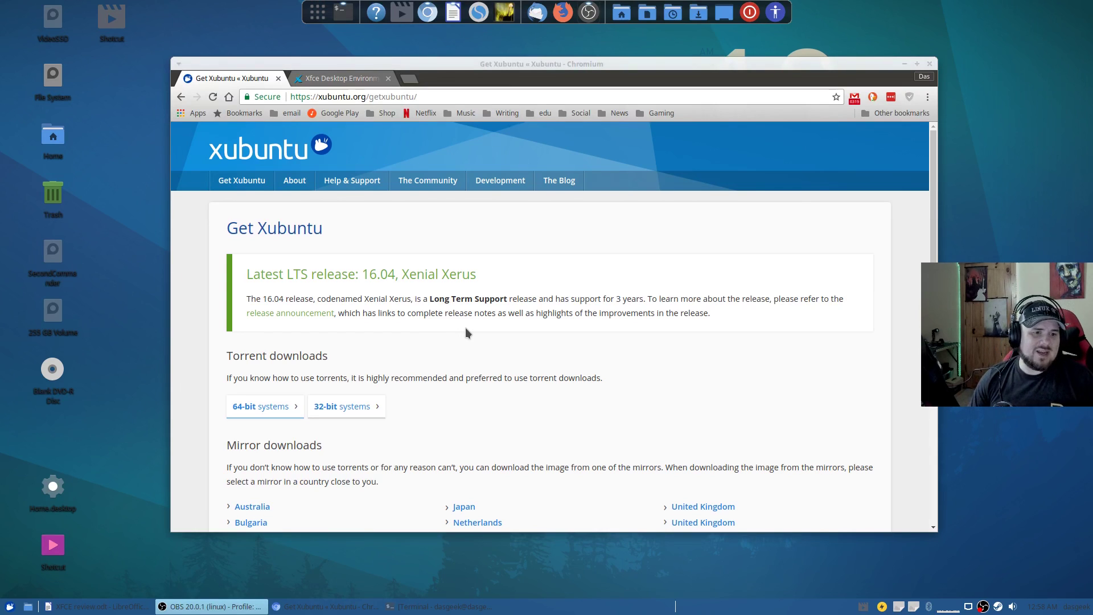
click(244, 159)
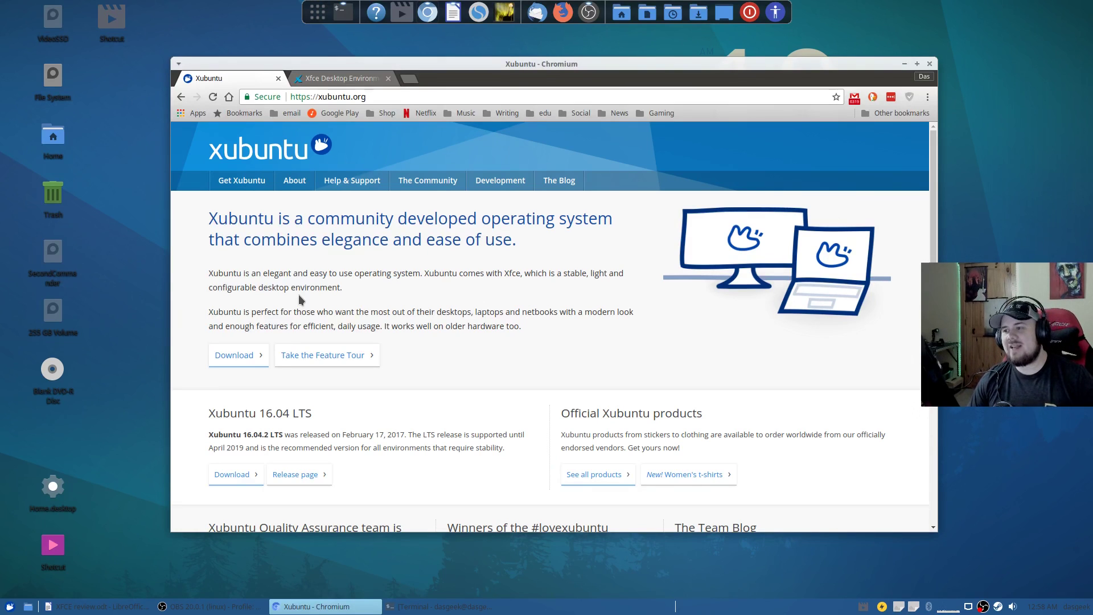
key(alt+Tab)
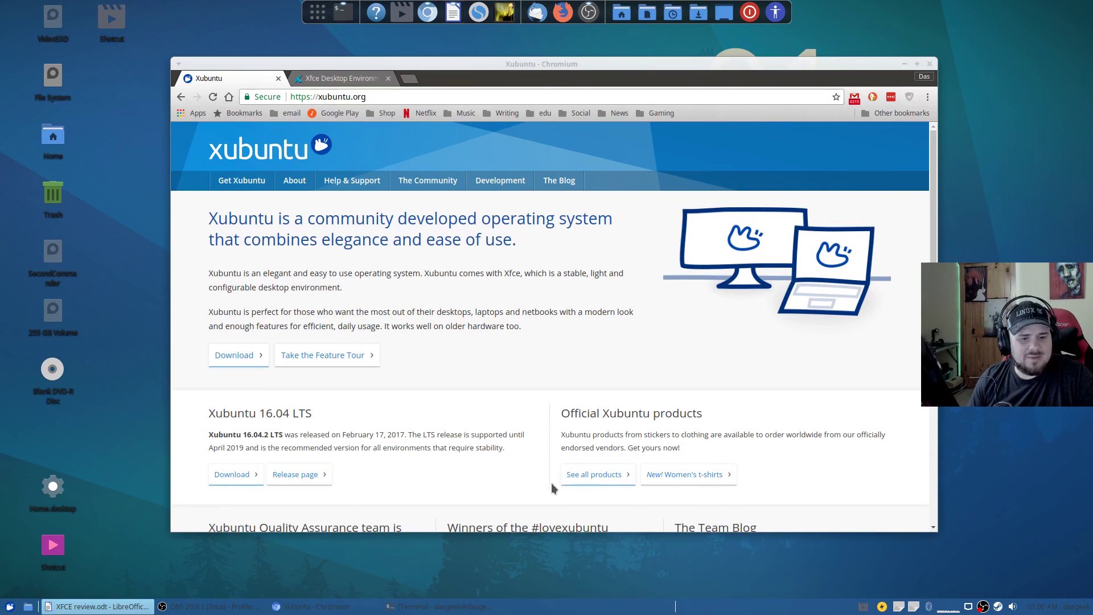
Move the panel separator to a new spot on the bottom panel.
right_click(727, 609)
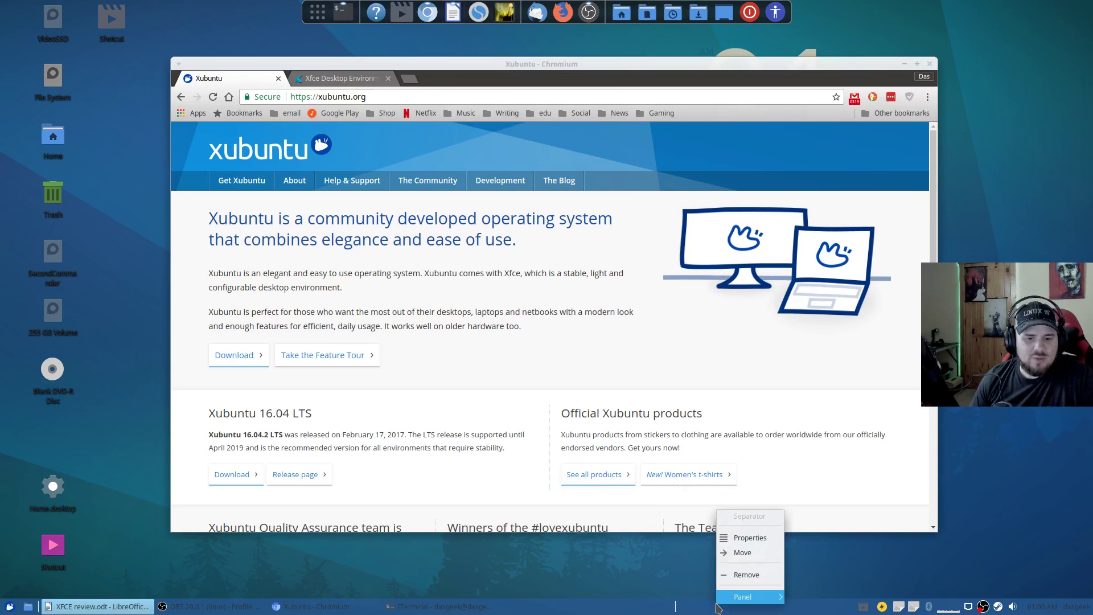
mouse_move(748, 599)
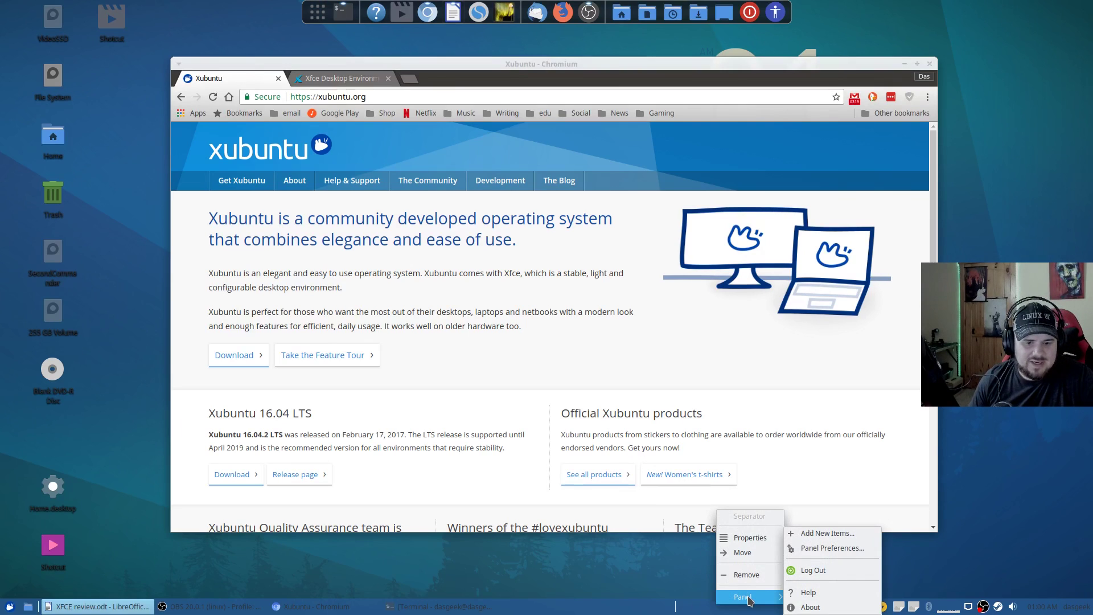
click(742, 552)
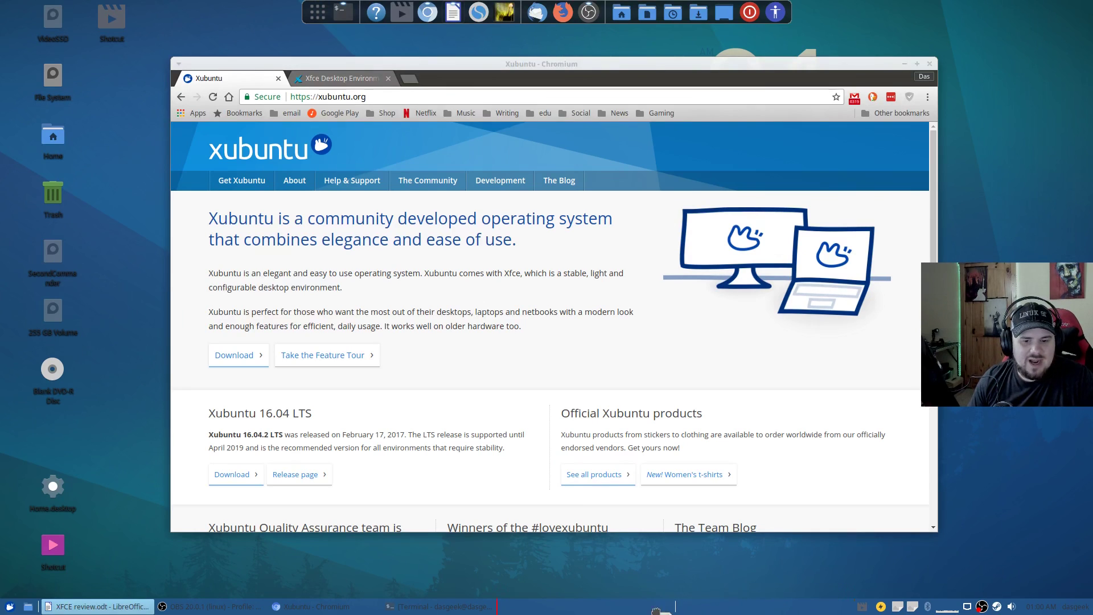
click(603, 612)
Open Panel 0 preferences and uncheck Lock panel.
right_click(605, 609)
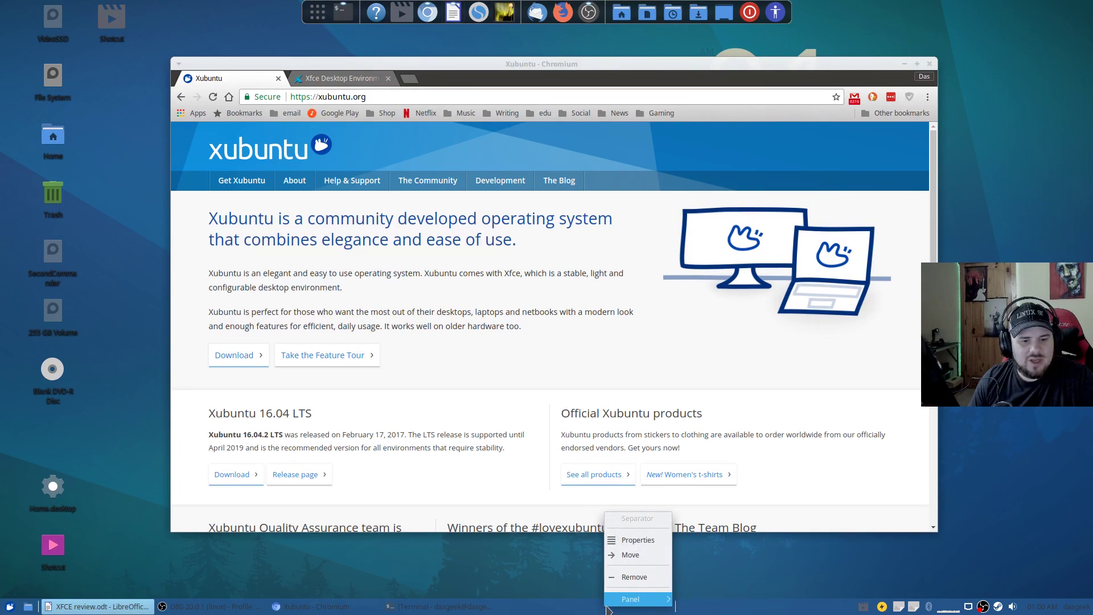
mouse_move(624, 605)
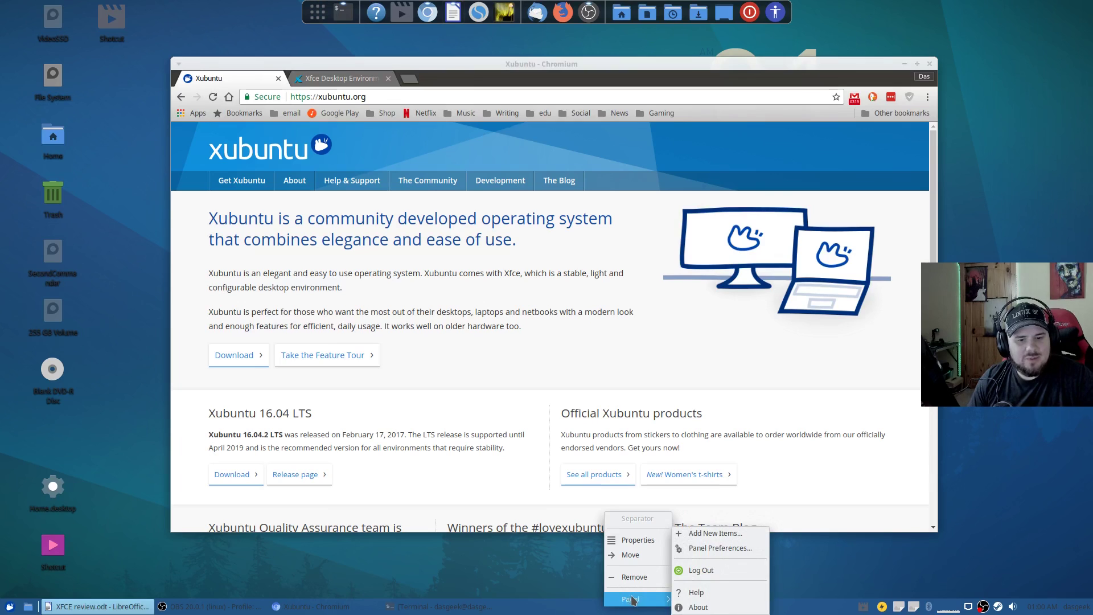
click(706, 550)
click(482, 320)
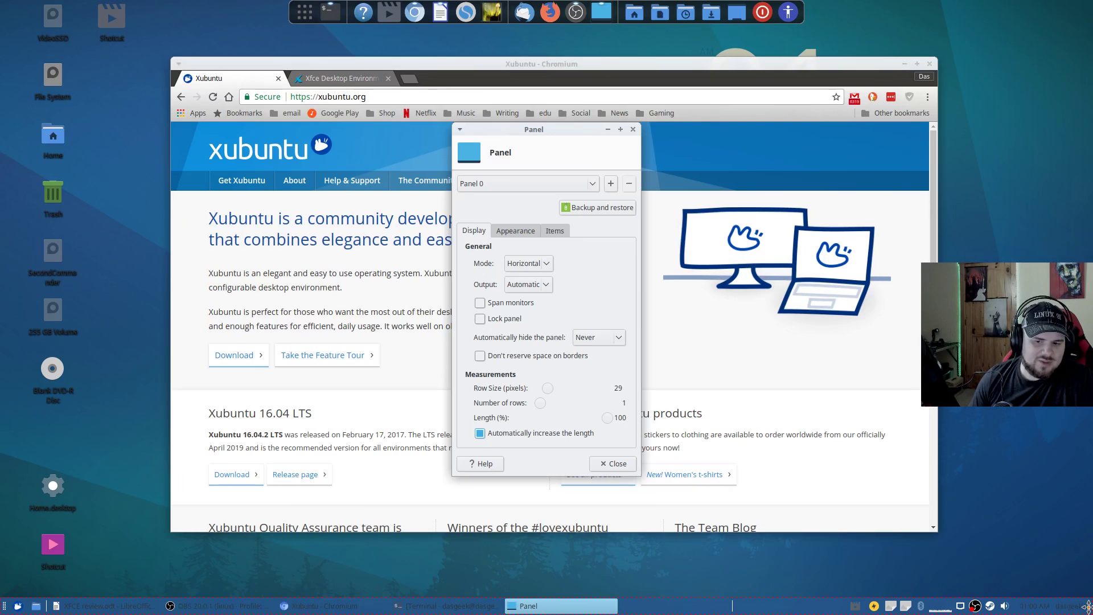
Drag the bottom panel's handle to reposition the panel.
drag(1085, 604, 550, 610)
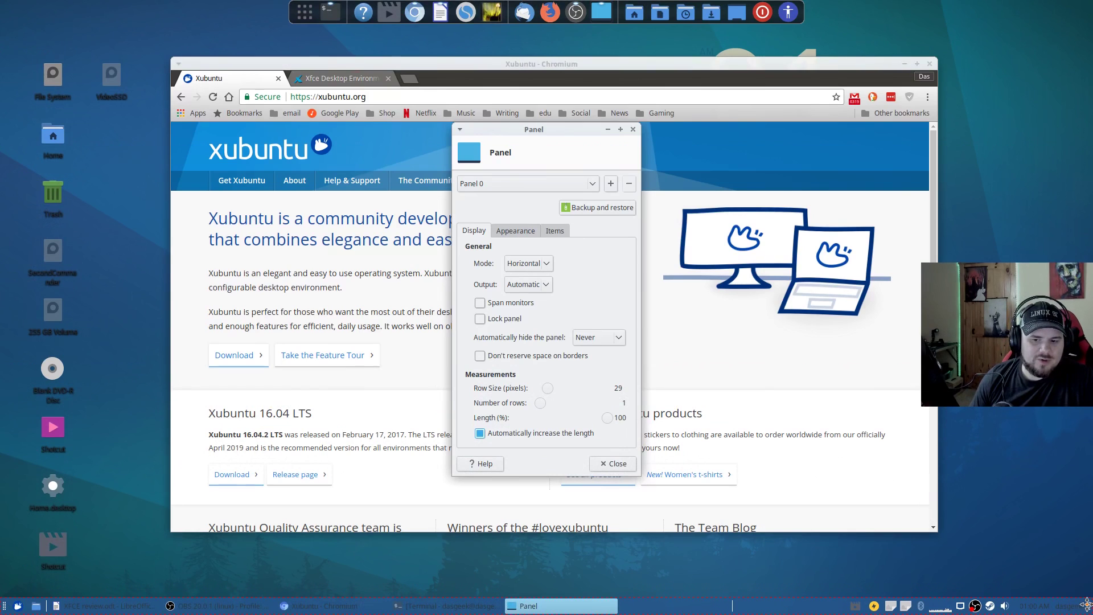
right_click(757, 605)
click(712, 566)
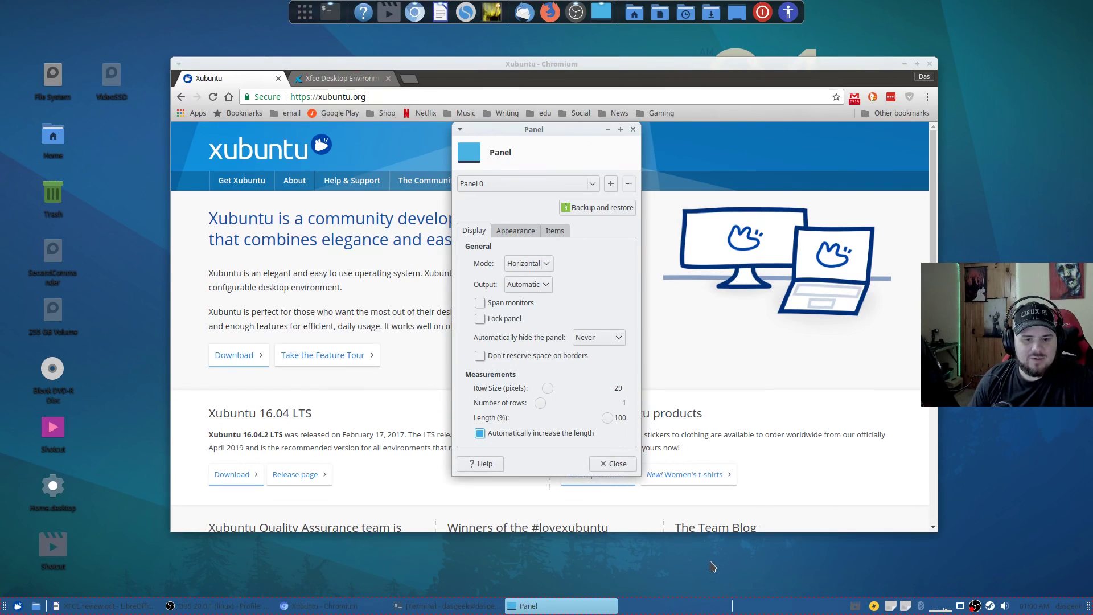
Re-lock the panel in Panel Preferences, then view the system load readings.
right_click(765, 605)
mouse_move(801, 604)
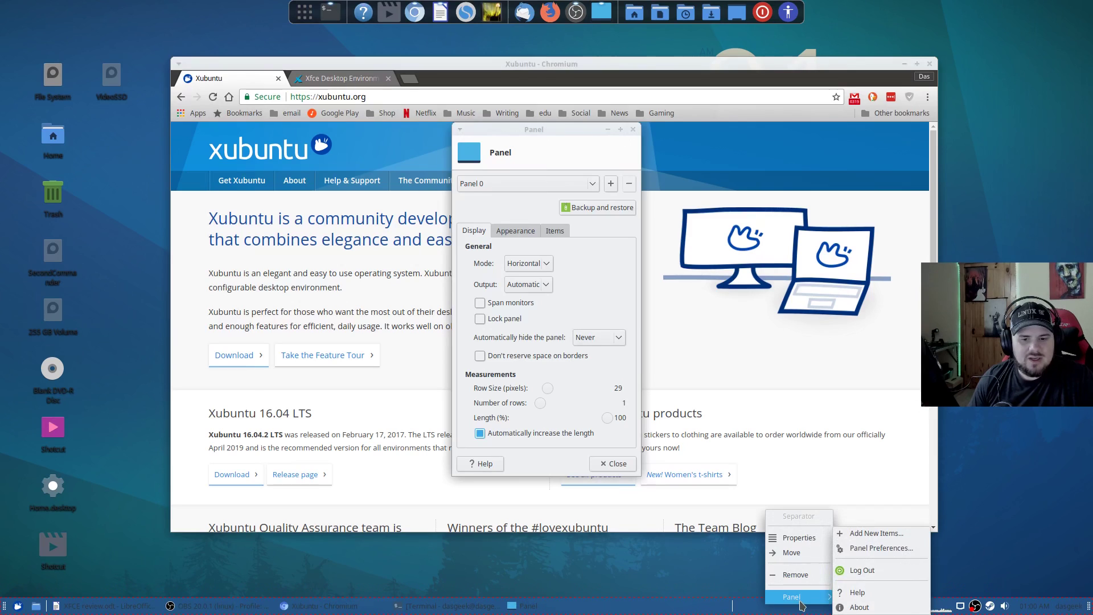
click(880, 547)
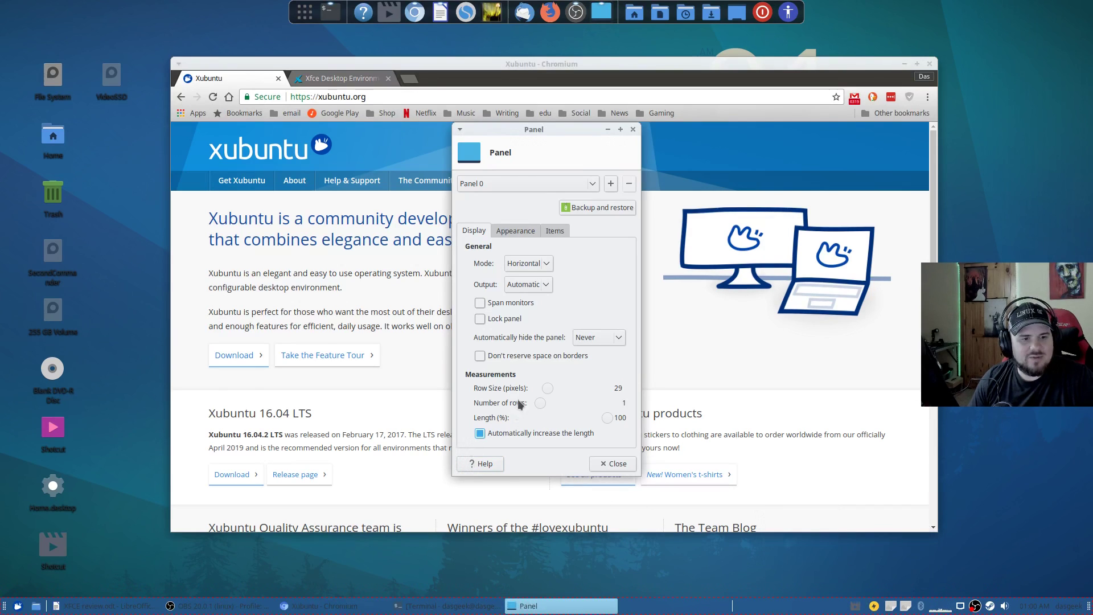
click(481, 318)
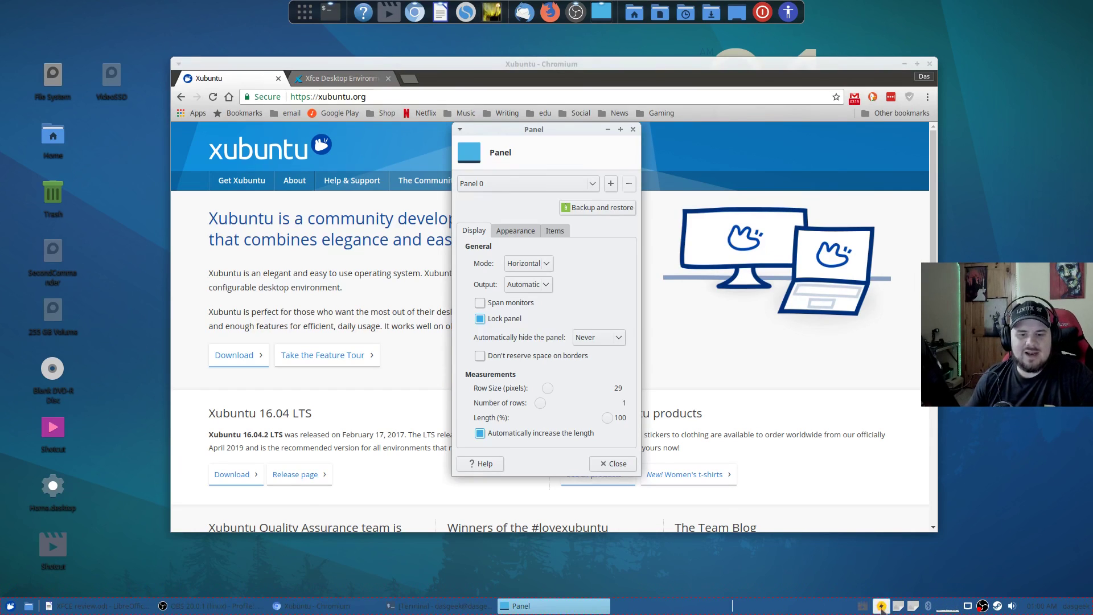
click(943, 609)
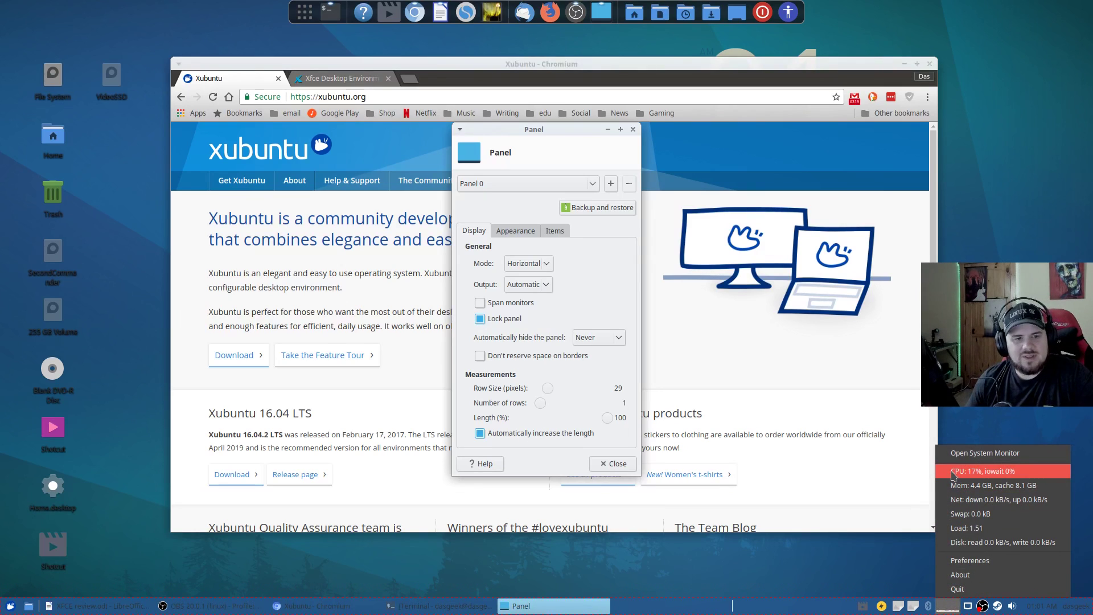
Dismiss the load menu and view Panel 0's Appearance: solid colour, alpha 87, opacity 100.
click(518, 231)
click(519, 233)
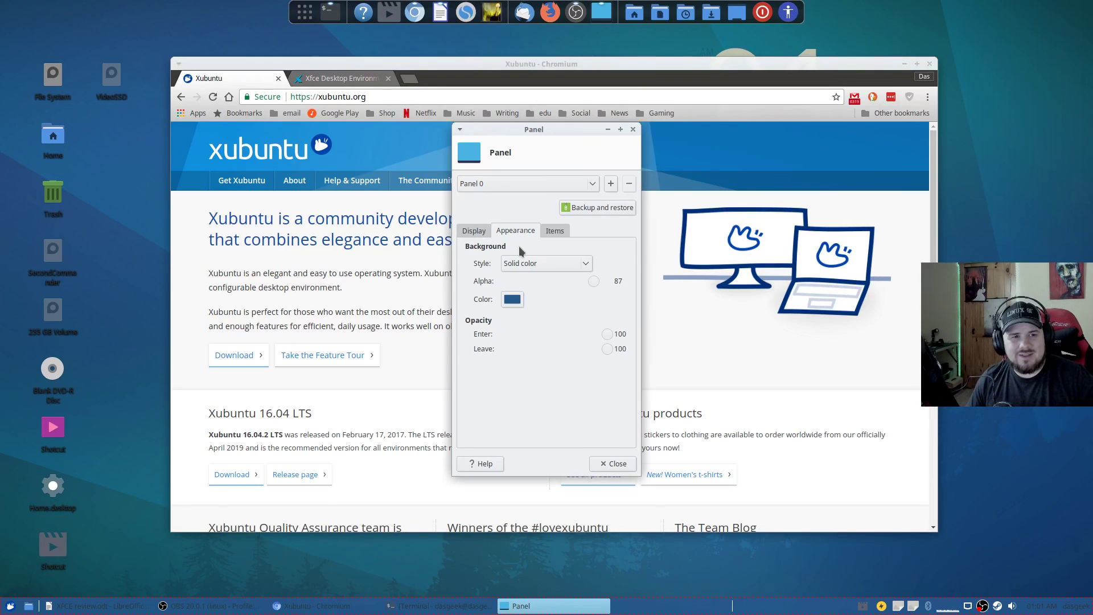
Close Panel Preferences and search the Whisker Menu for 'settings'.
click(632, 129)
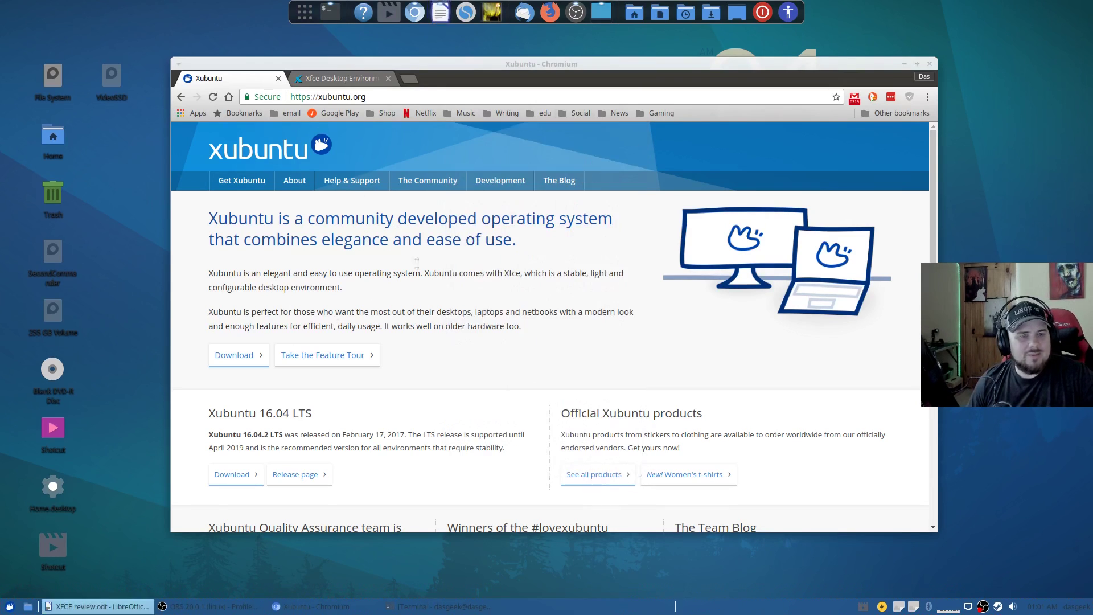
click(10, 606)
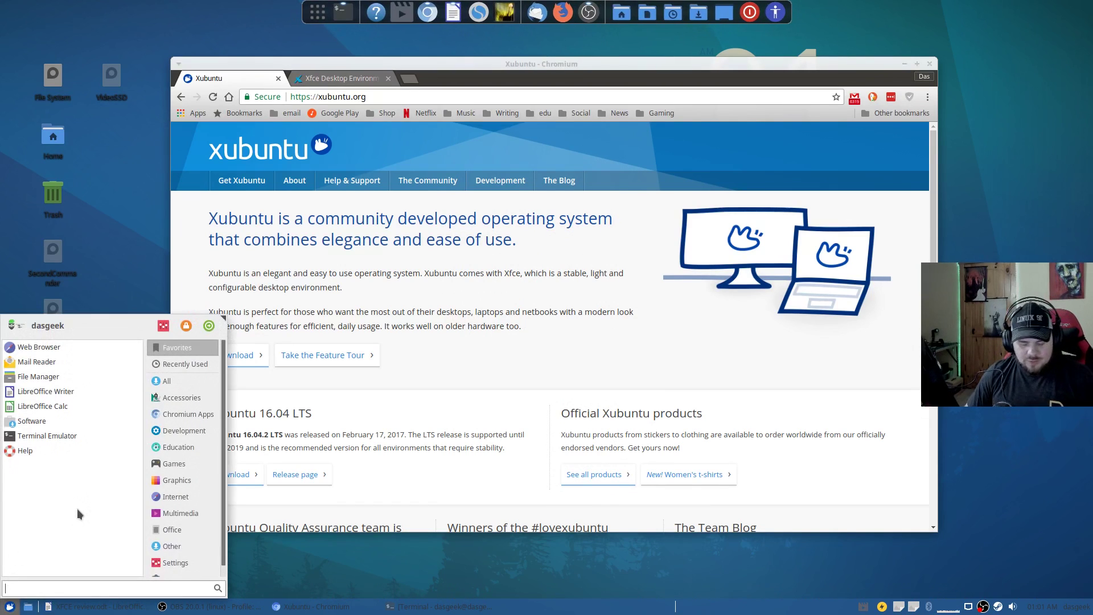
text(settings)
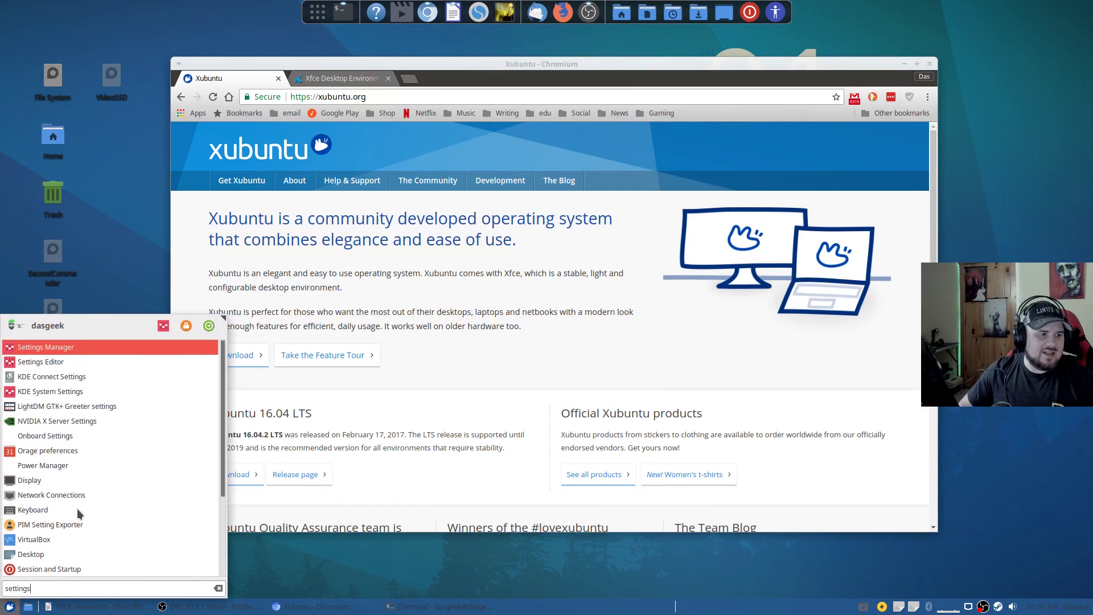
Launch Settings Manager and look through About Me and Appearance's Style, Icons and Fonts tabs.
key(Return)
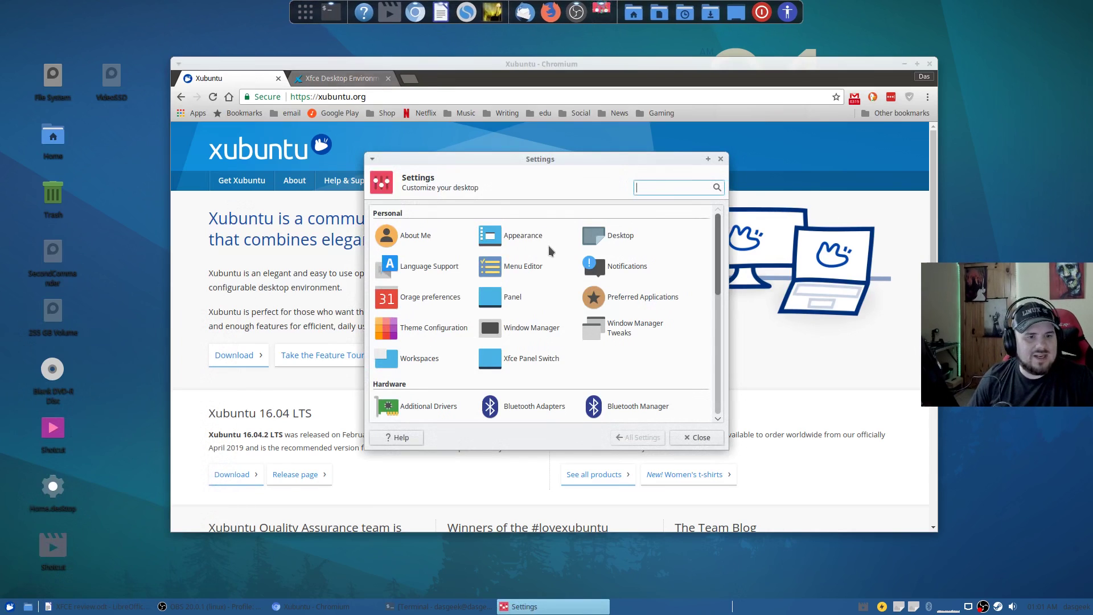
click(425, 238)
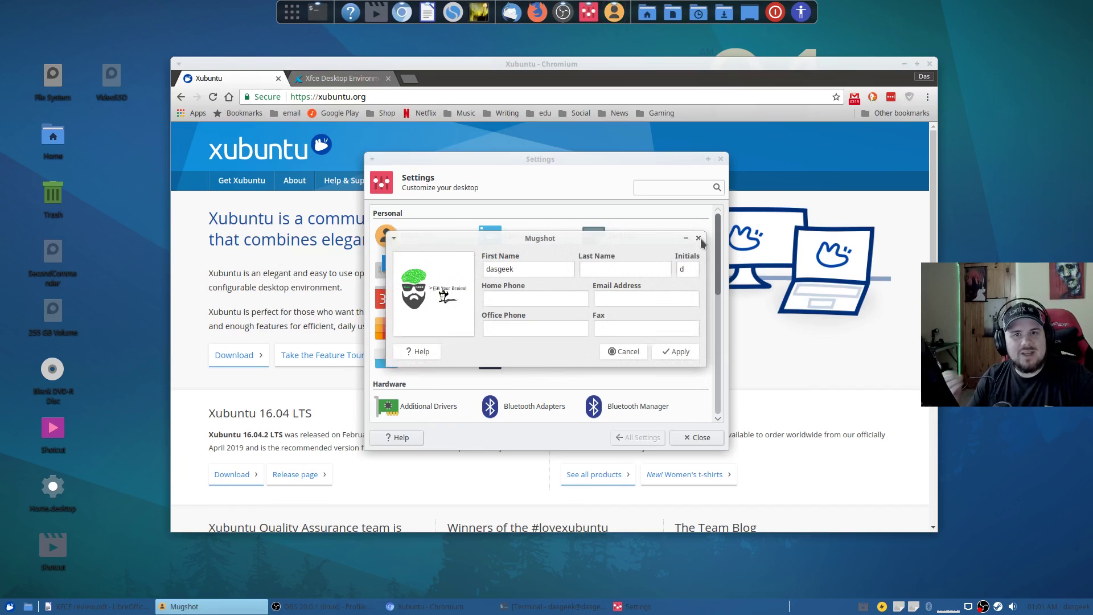
click(698, 237)
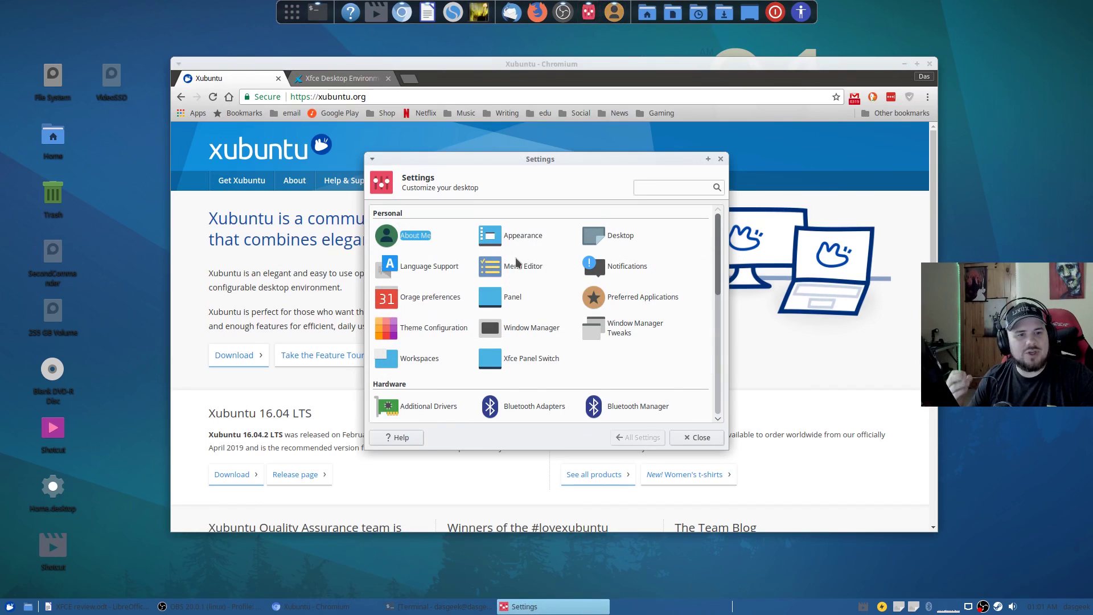
click(524, 235)
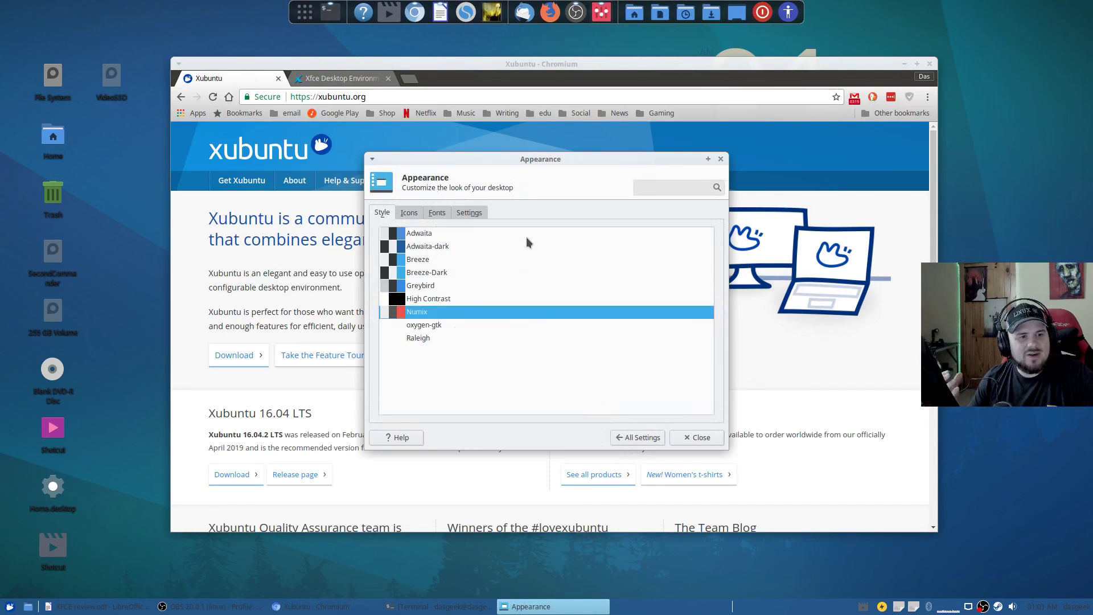
click(410, 215)
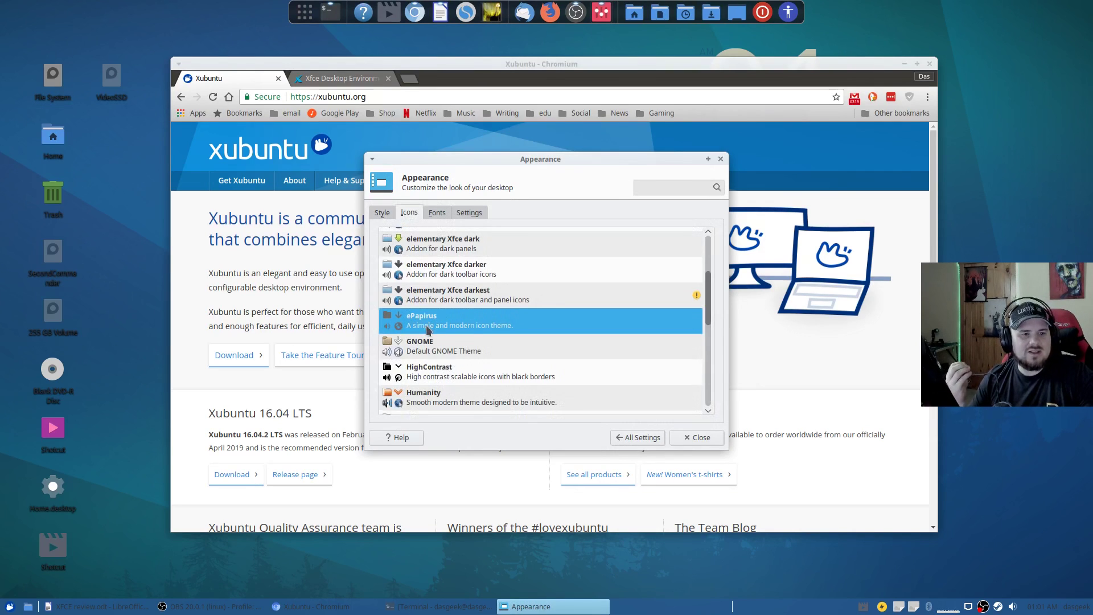
click(462, 217)
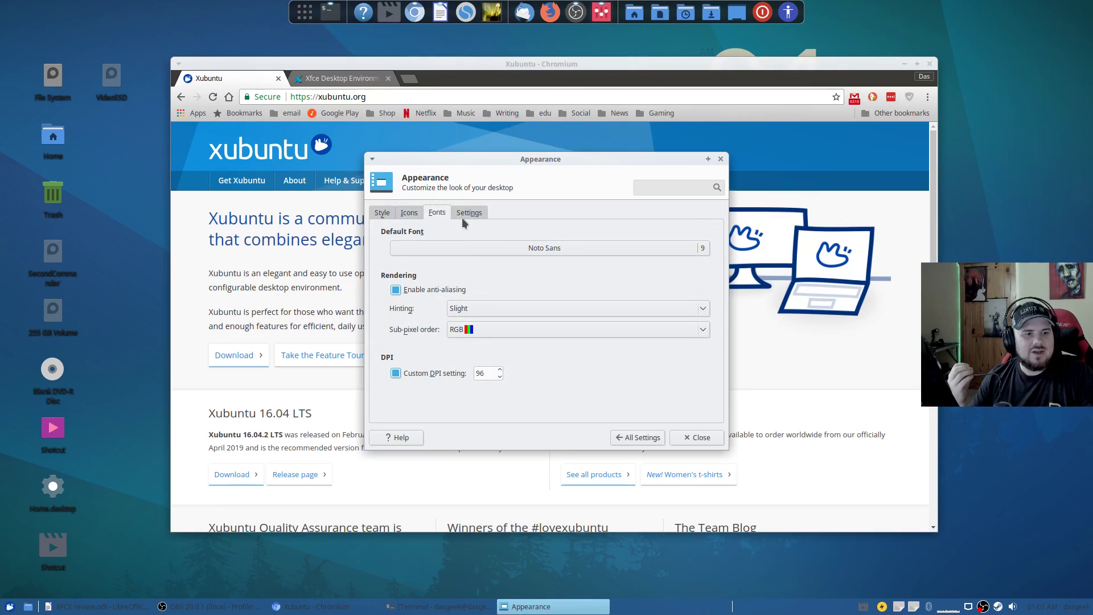
click(699, 438)
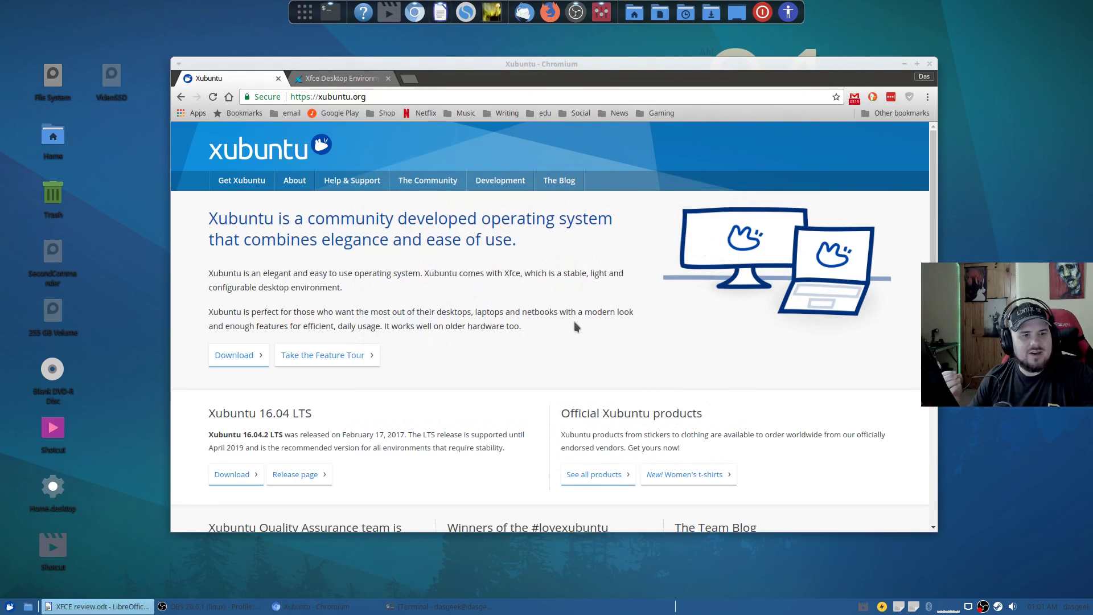
Reopen Settings Manager via a 'sett' menu search and scroll through its categories.
key(super)
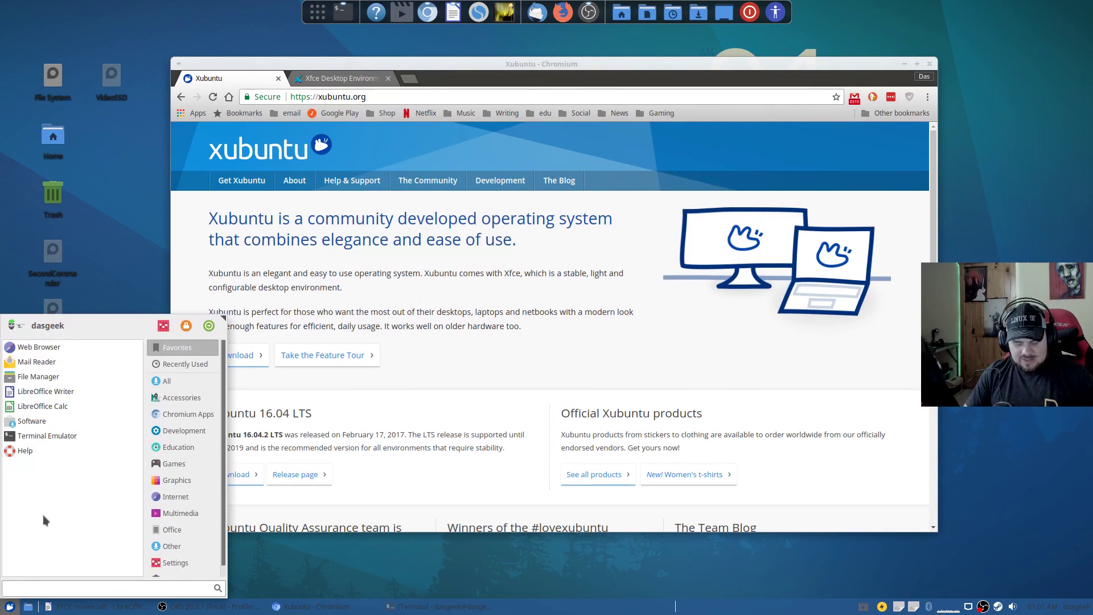
text(sett)
key(Return)
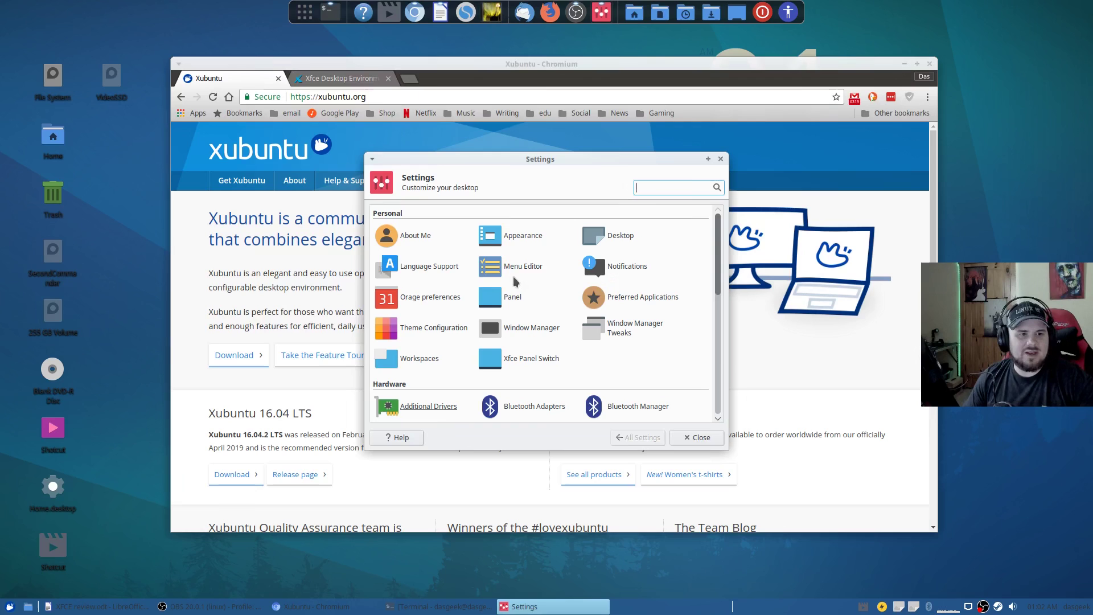
scroll(433, 293, down, 3)
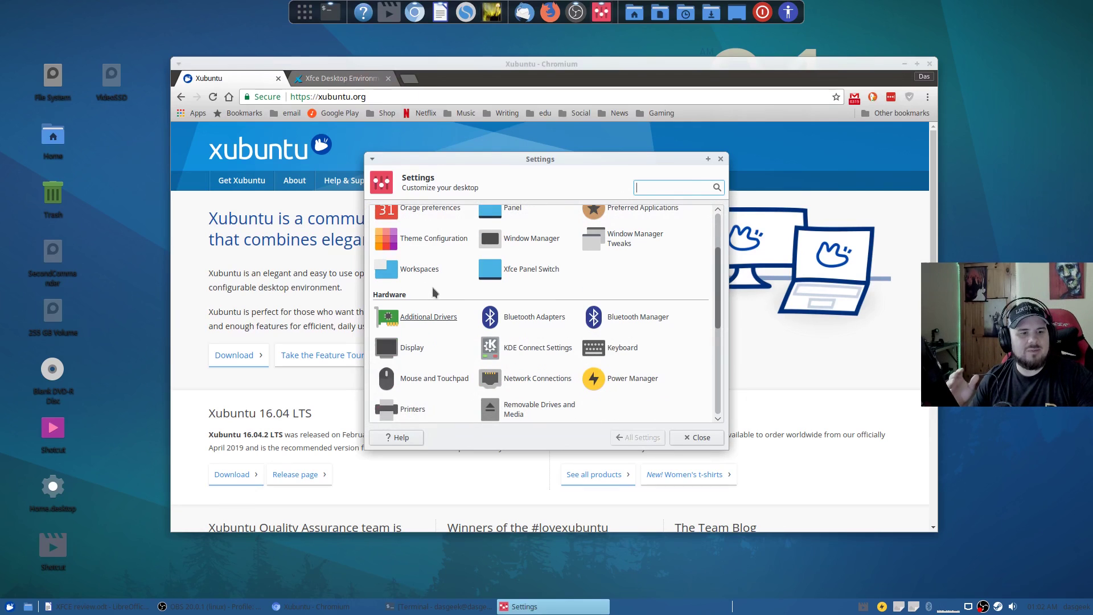
scroll(403, 302, down, 1)
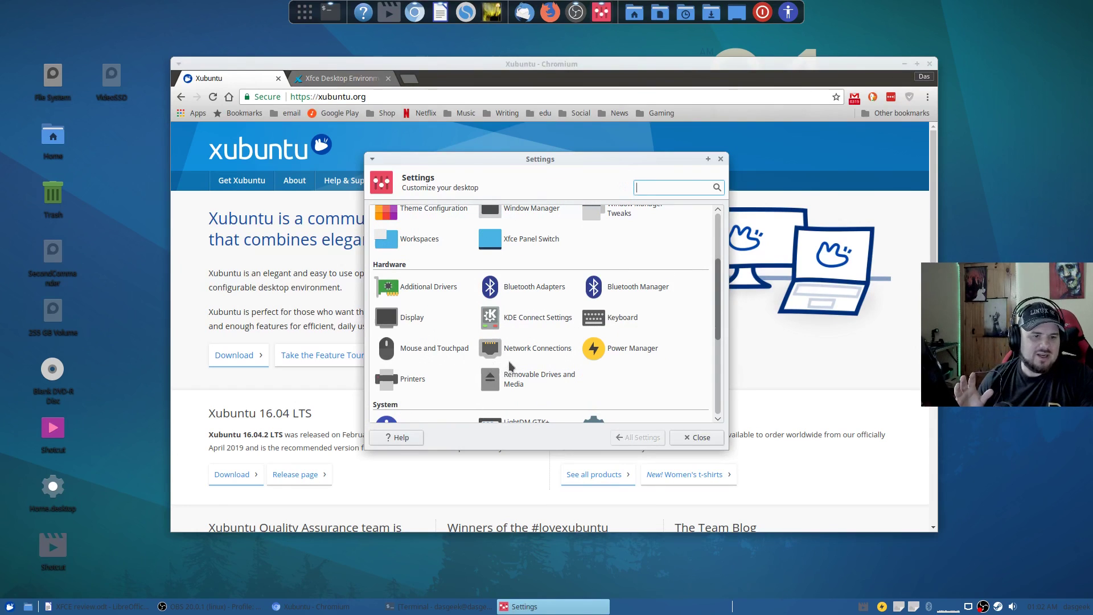
scroll(512, 370, down, 4)
scroll(477, 333, down, 2)
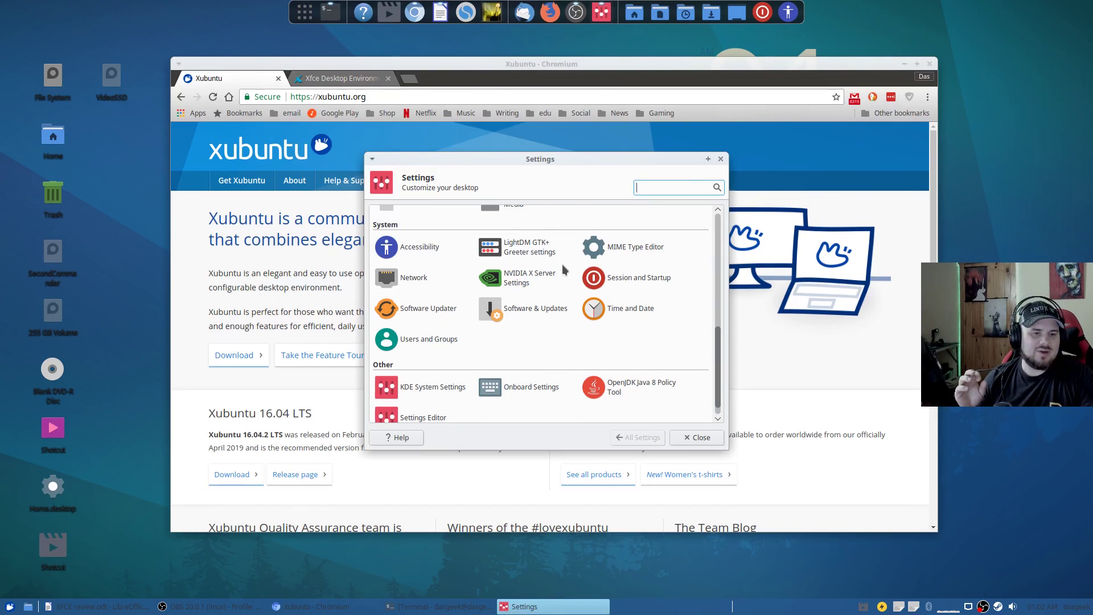
scroll(519, 309, down, 1)
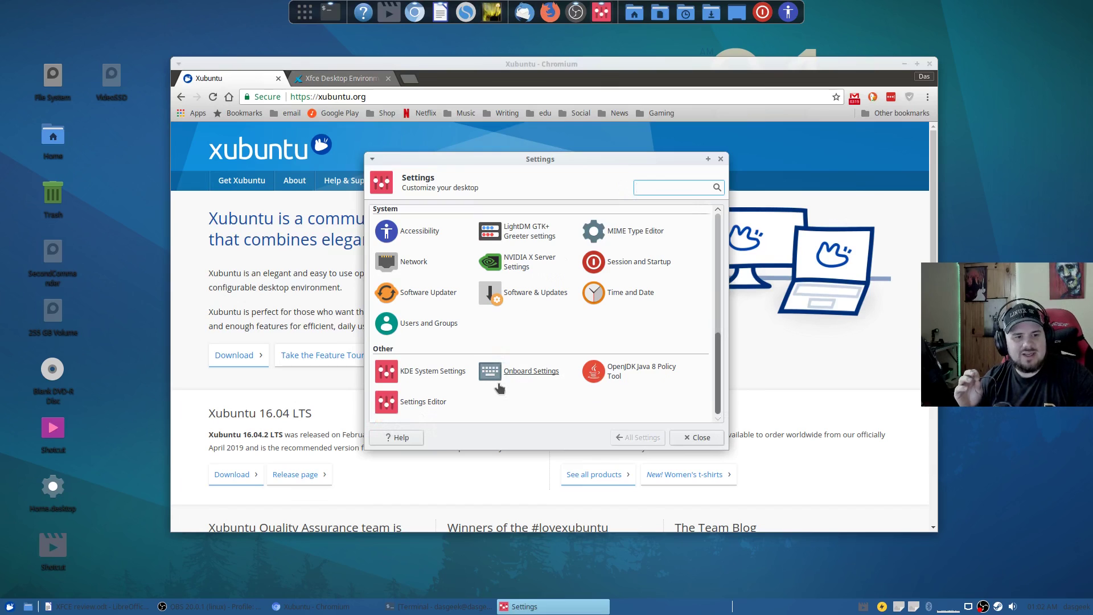
scroll(547, 353, up, 10)
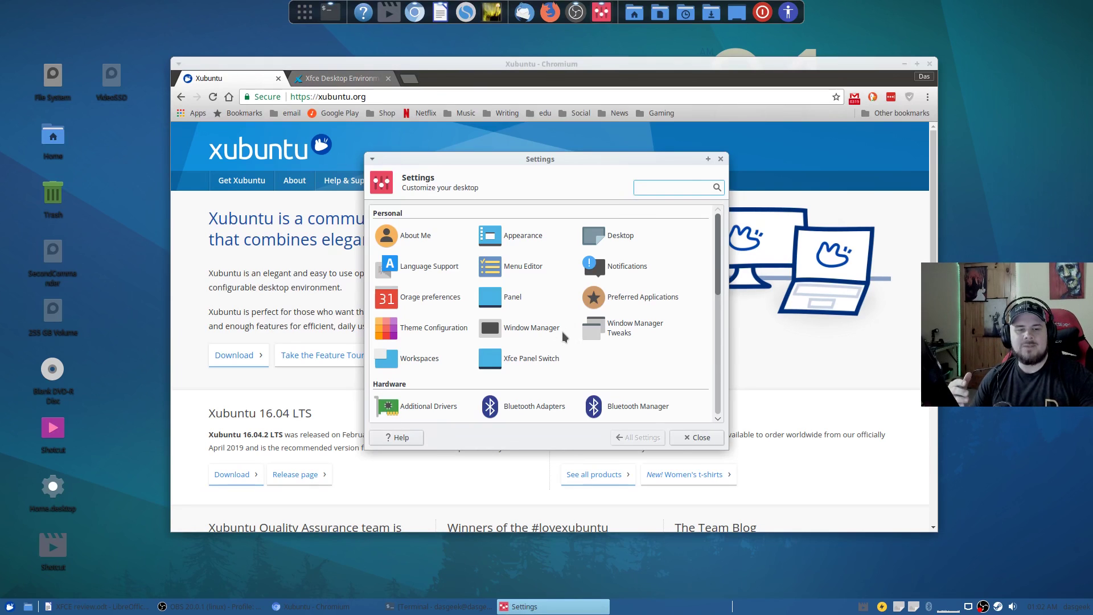
Close Settings Manager, minimize Chromium, and launch Conky Manager via a 'conky' menu search.
click(720, 158)
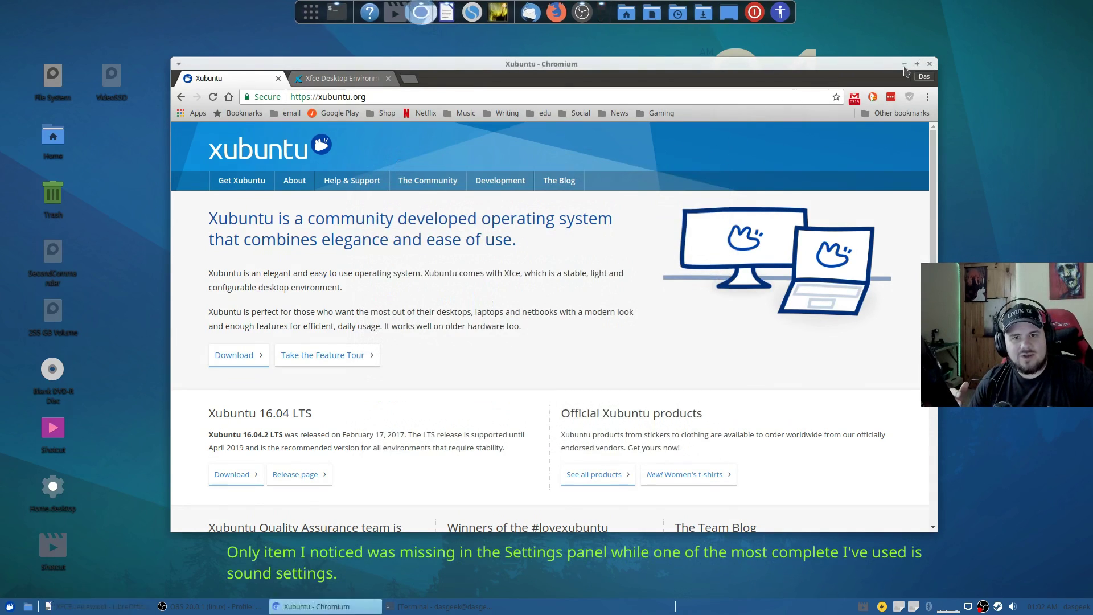
click(904, 65)
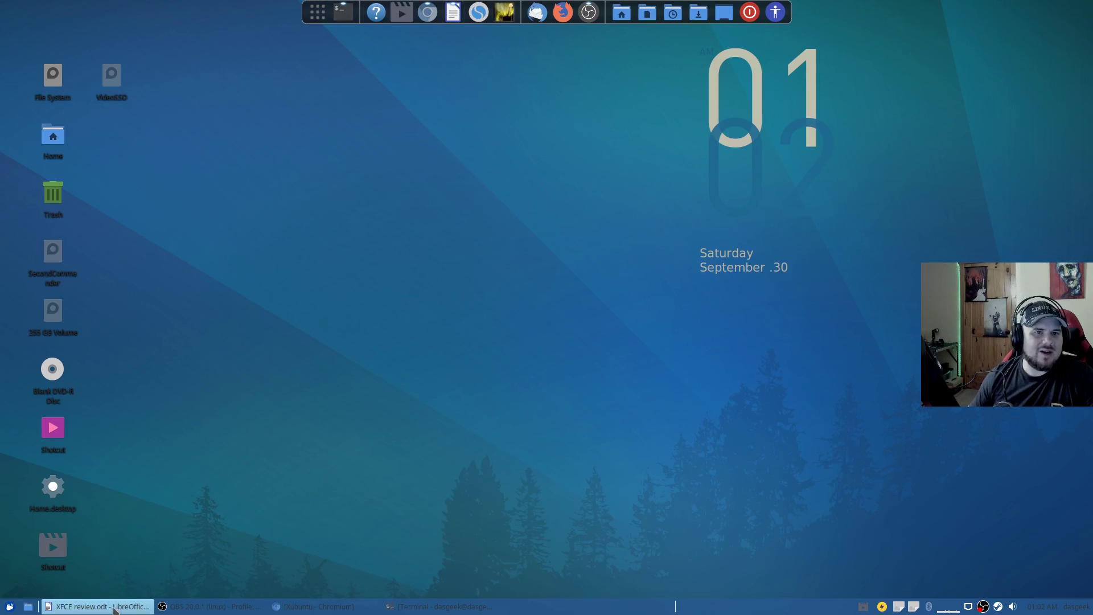
click(10, 606)
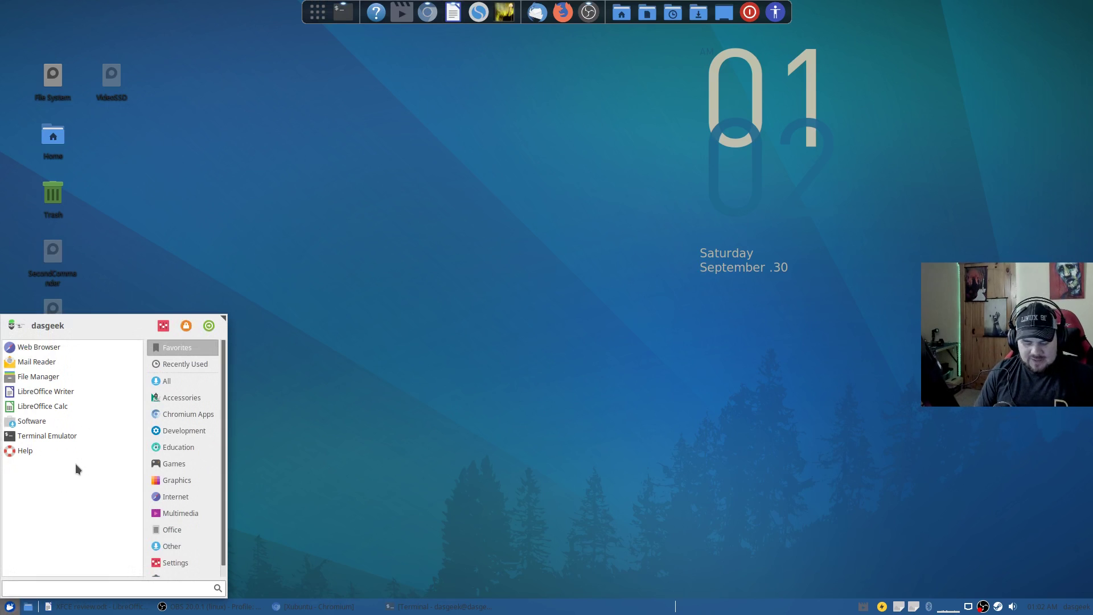
text(conky)
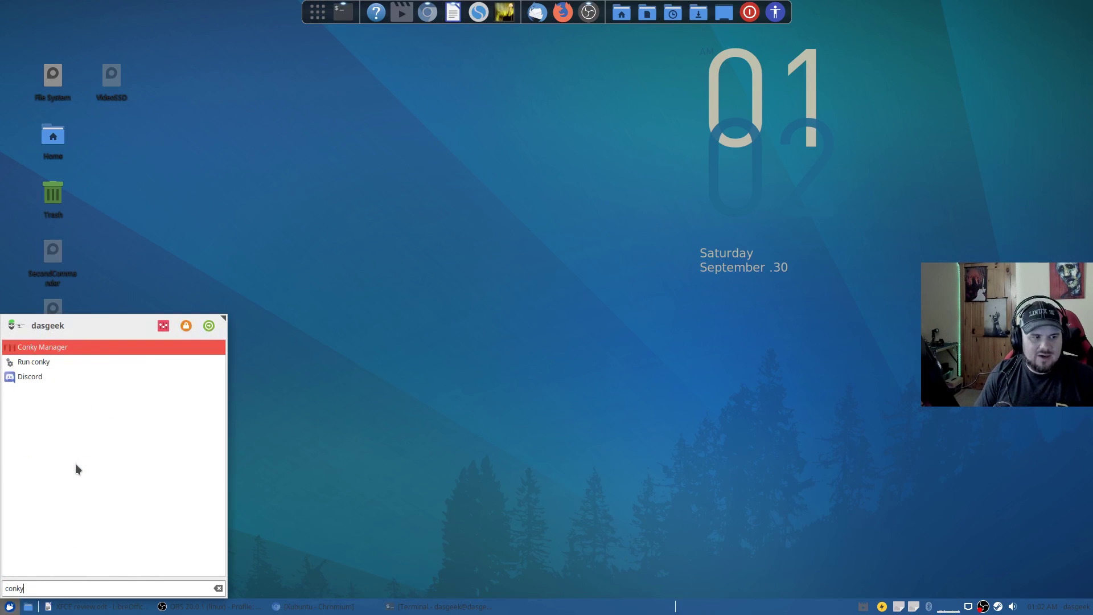
key(Return)
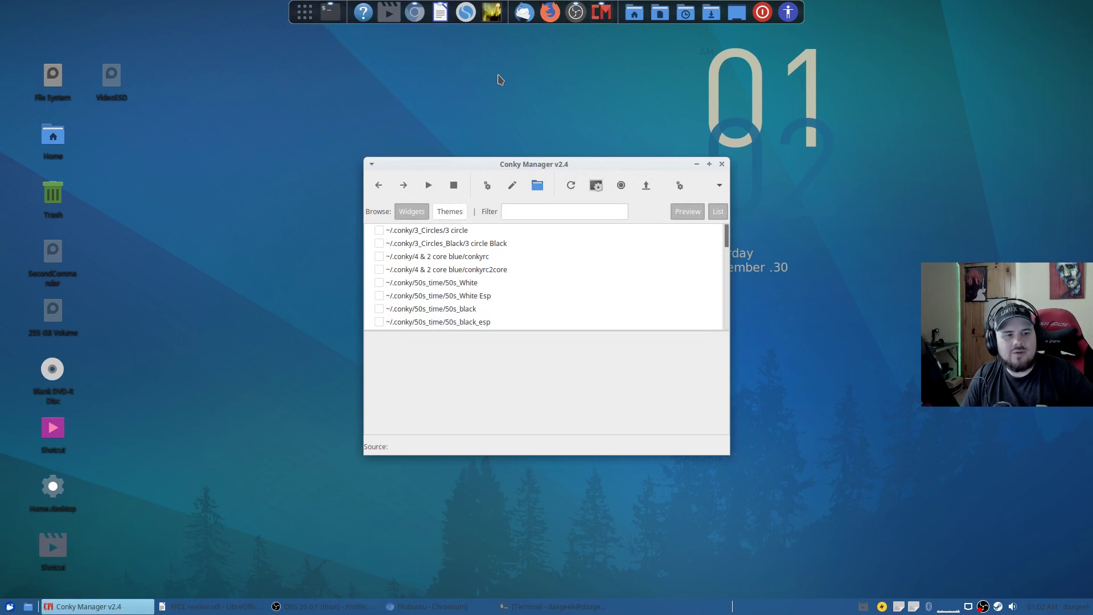
Preview the Bioshock2, Computer Love, ConkyWhiteTilesv2, Frozen Cherry, Green Apple and IphoneStyle-RC themes.
click(450, 211)
click(457, 230)
click(462, 243)
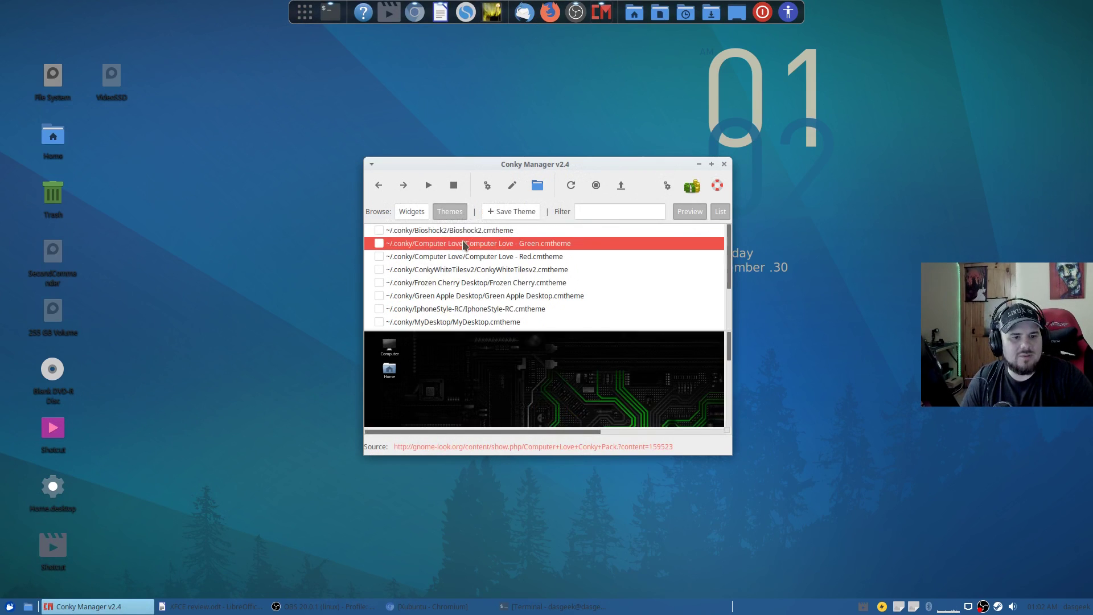
click(466, 258)
scroll(514, 358, down, 5)
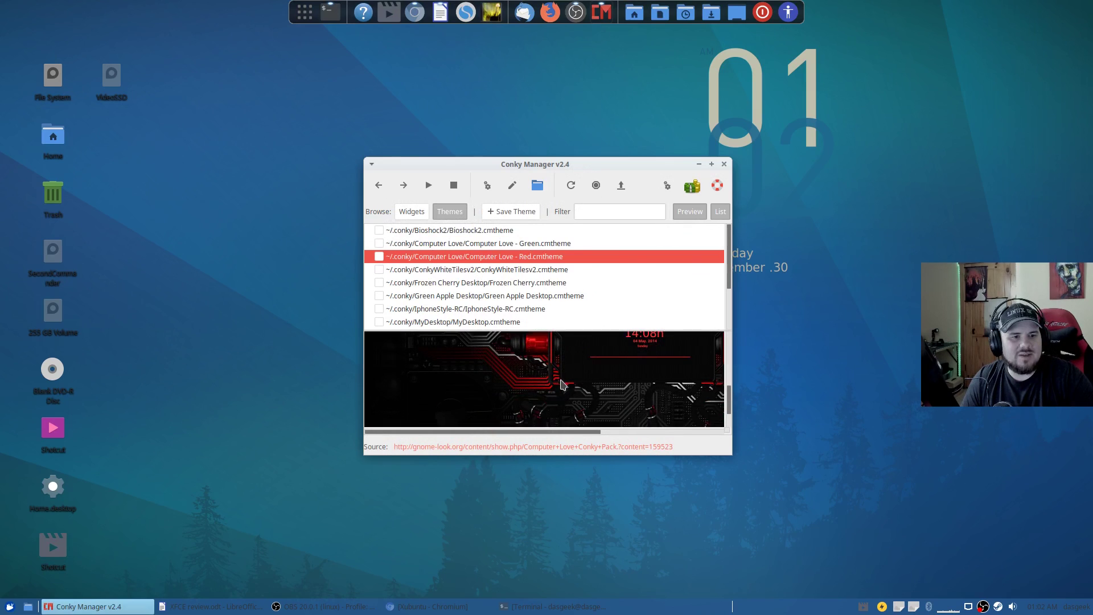
click(444, 268)
click(452, 283)
click(460, 296)
click(462, 308)
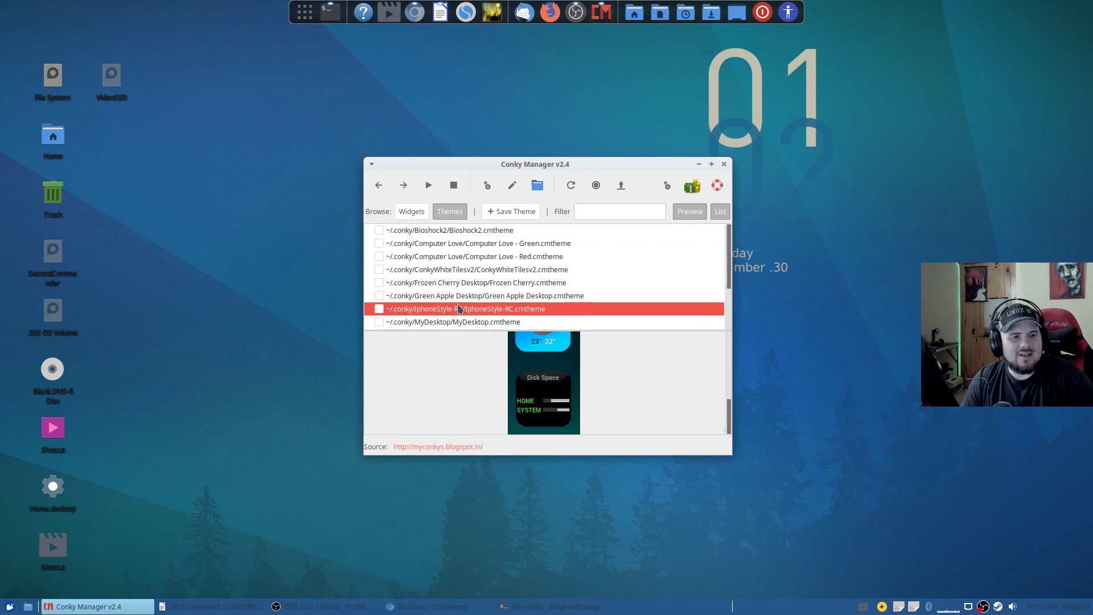
Preview the MyDesktop, Phoenix Coyotes and TransparentTiles2dayweather themes, then close Conky Manager.
scroll(460, 307, down, 1)
click(462, 305)
click(468, 316)
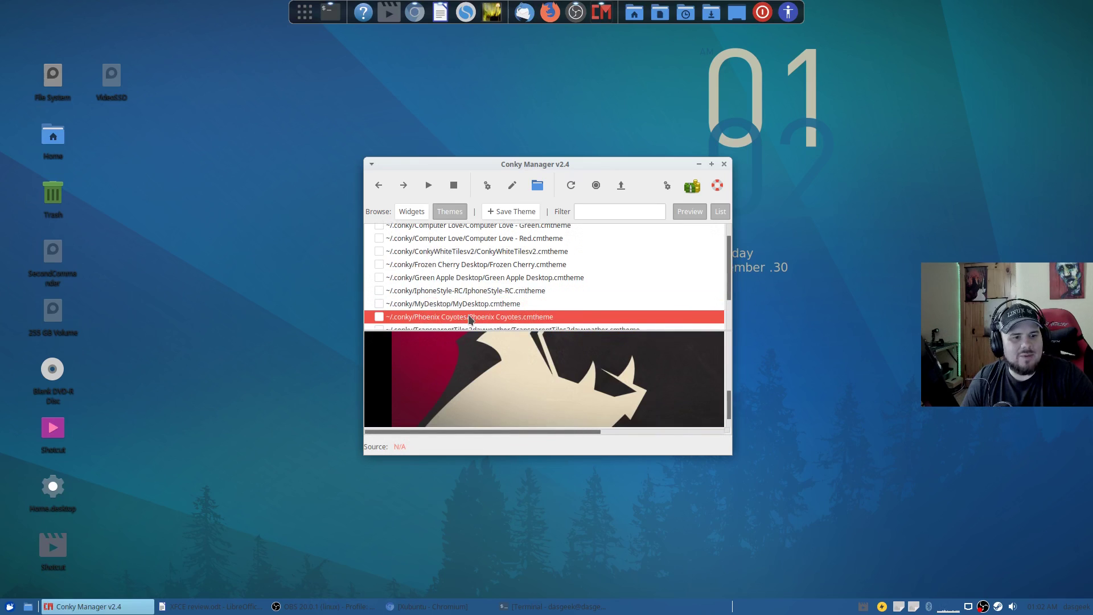
scroll(472, 313, down, 1)
click(475, 297)
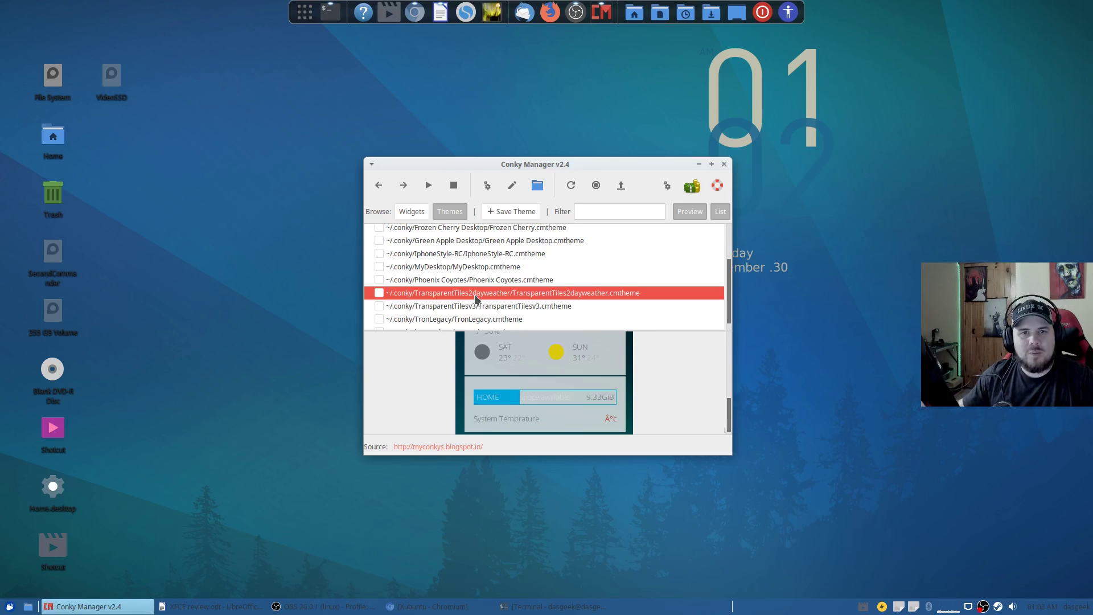
scroll(498, 313, down, 1)
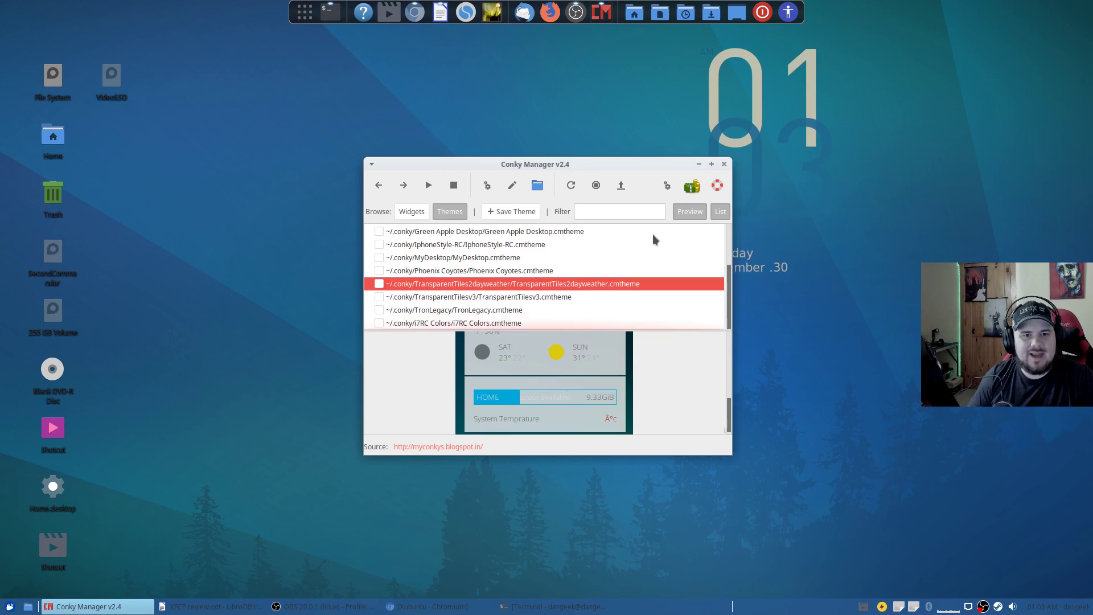
click(724, 165)
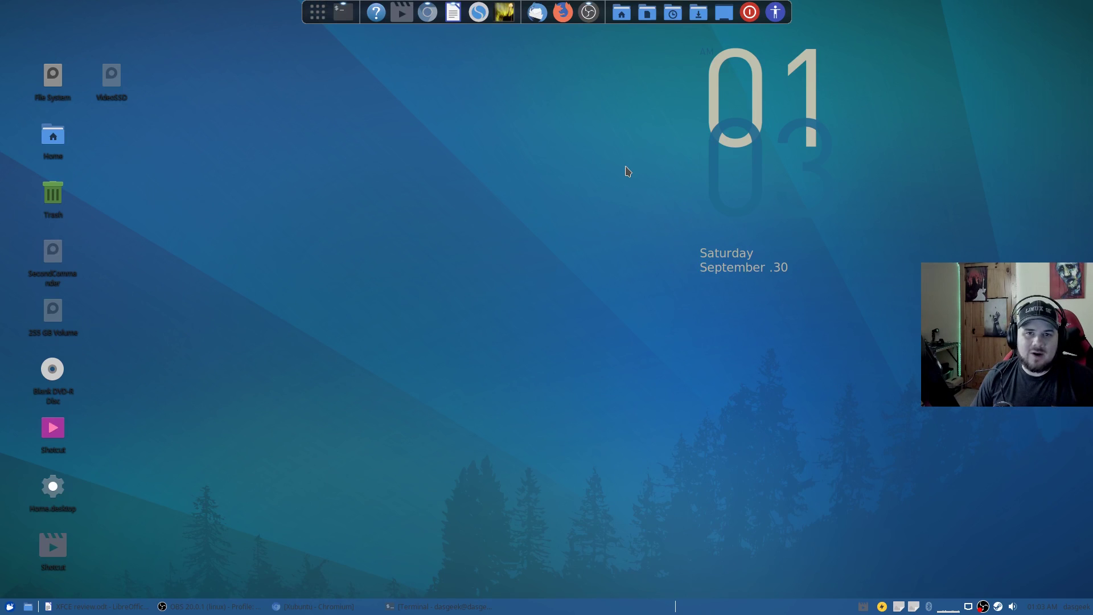
Switch to the XFCE review.odt LibreOffice document from the taskbar.
click(97, 606)
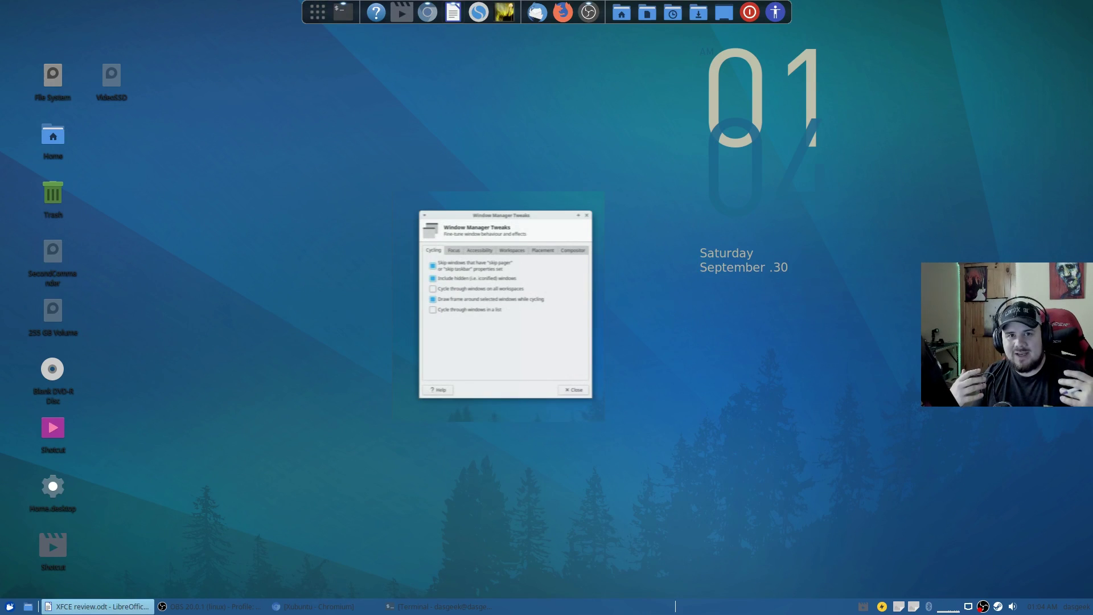
Show the compositing options, then bring up Chromium on the Xfce Desktop Environment page.
click(571, 250)
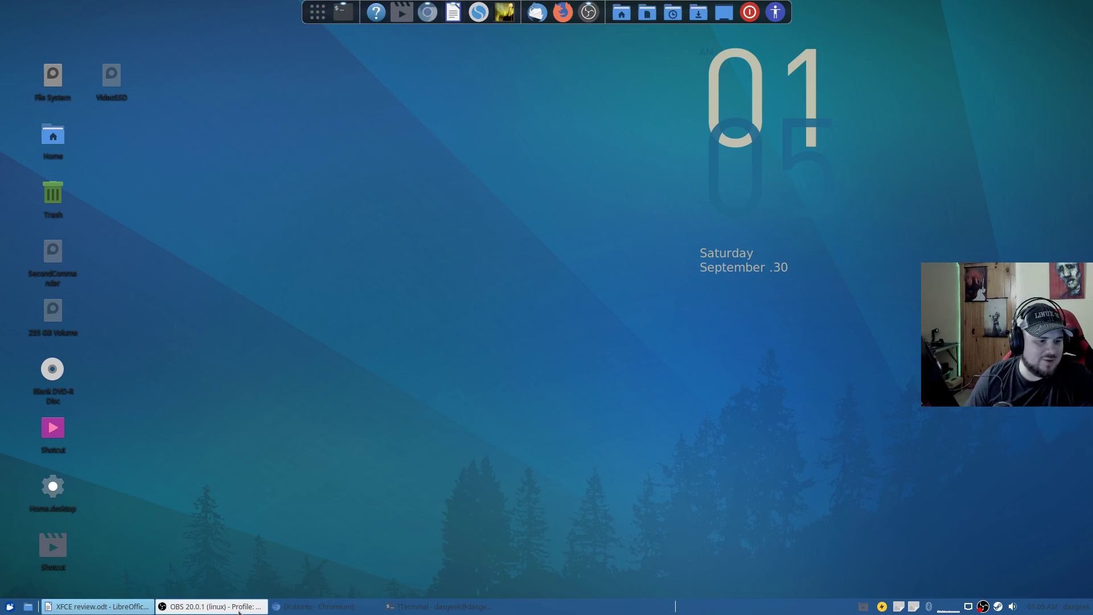
click(316, 606)
click(340, 78)
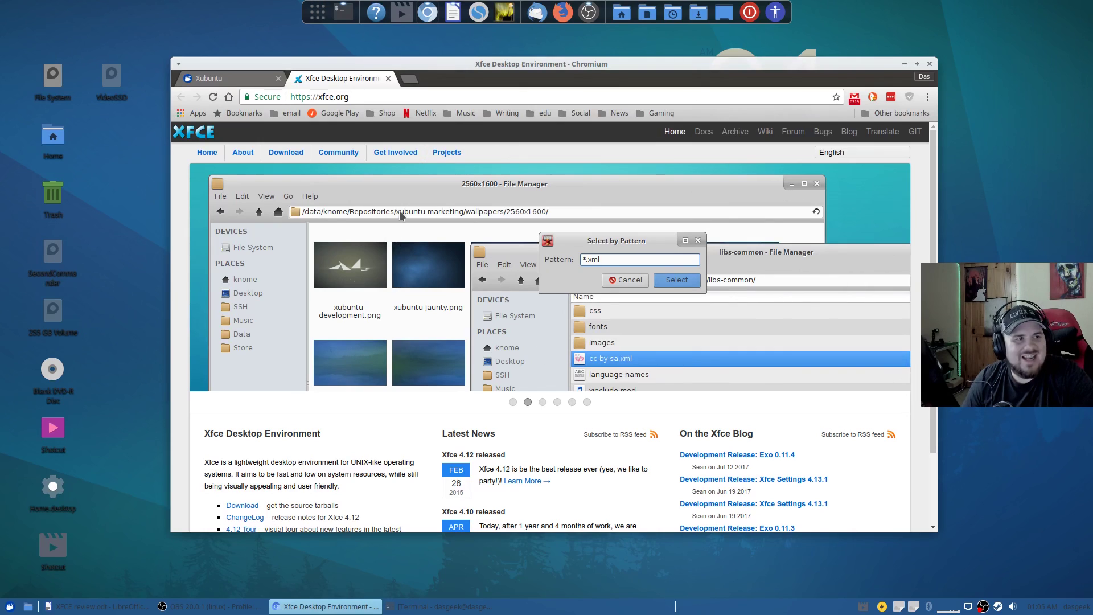
Dismiss the applications menu, close the Home file manager, and scroll xfce.org down and up.
click(10, 605)
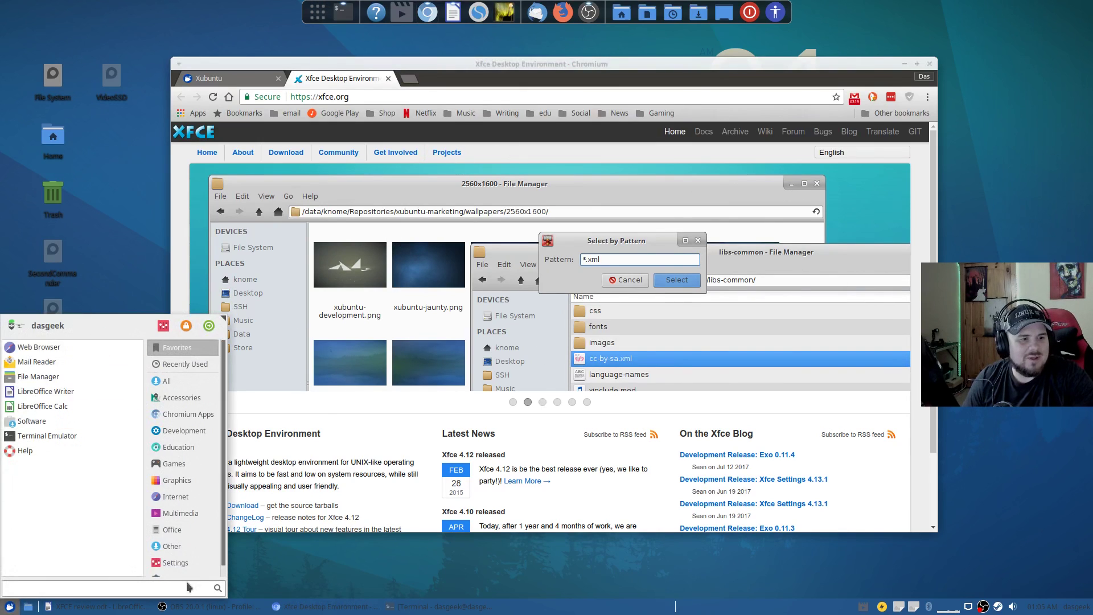
click(88, 385)
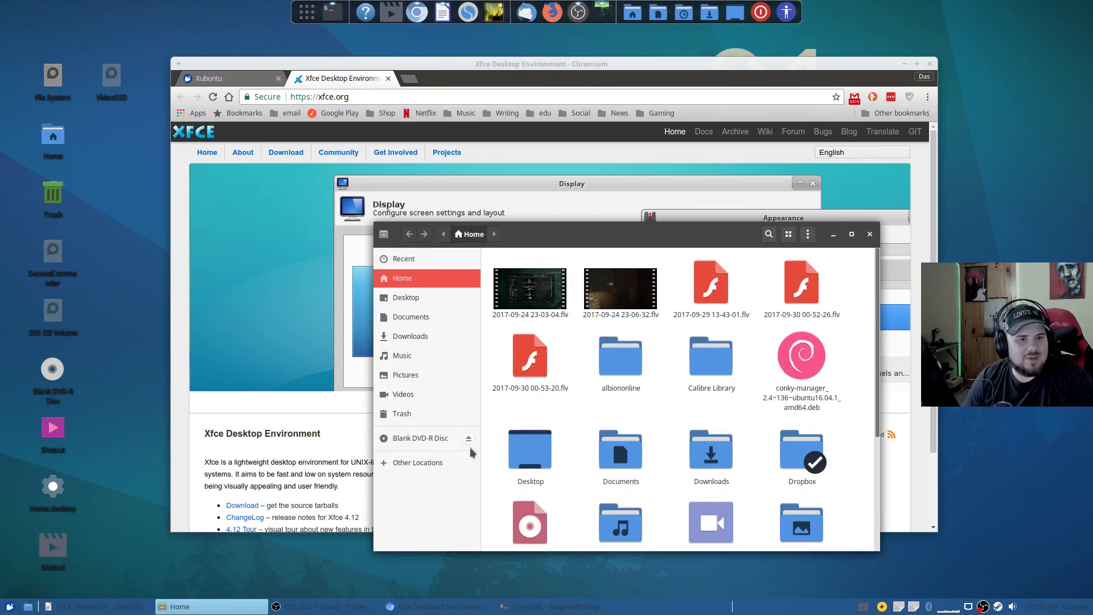
click(869, 234)
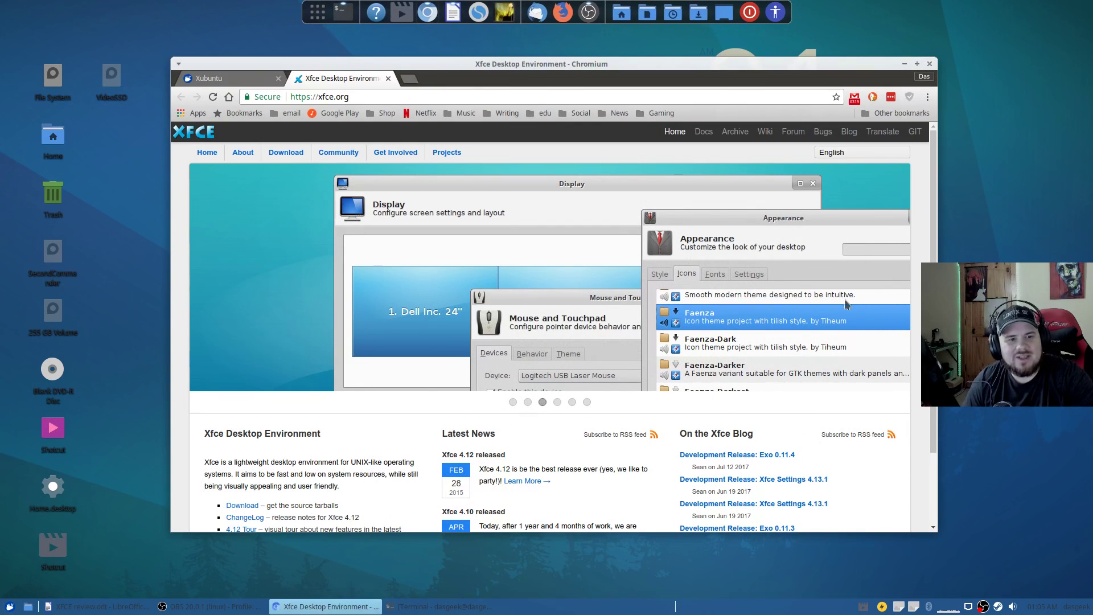
scroll(492, 457, down, 3)
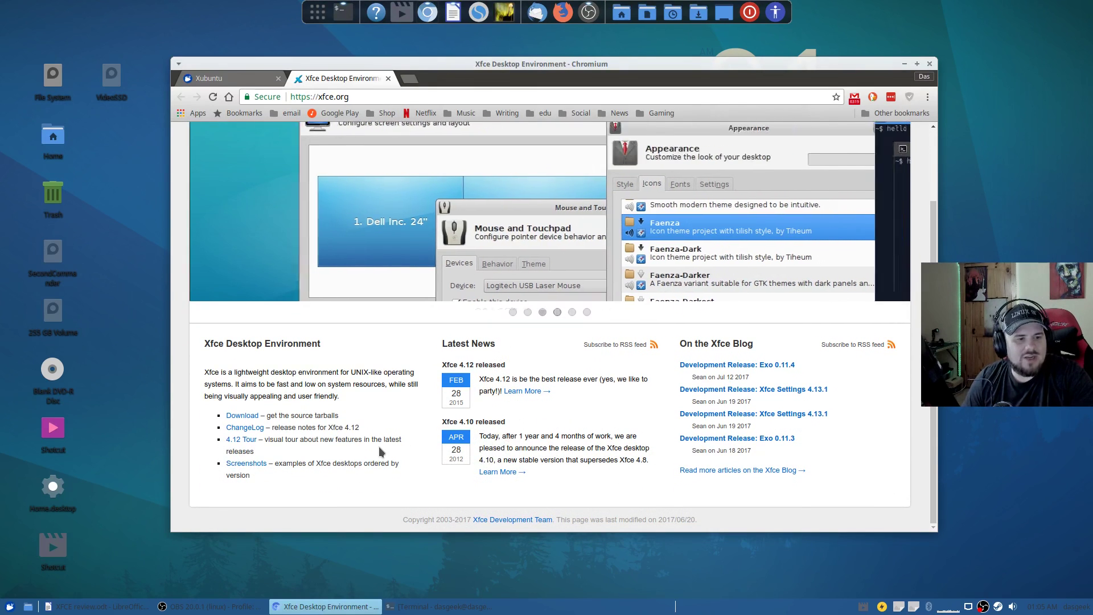
scroll(380, 449, up, 3)
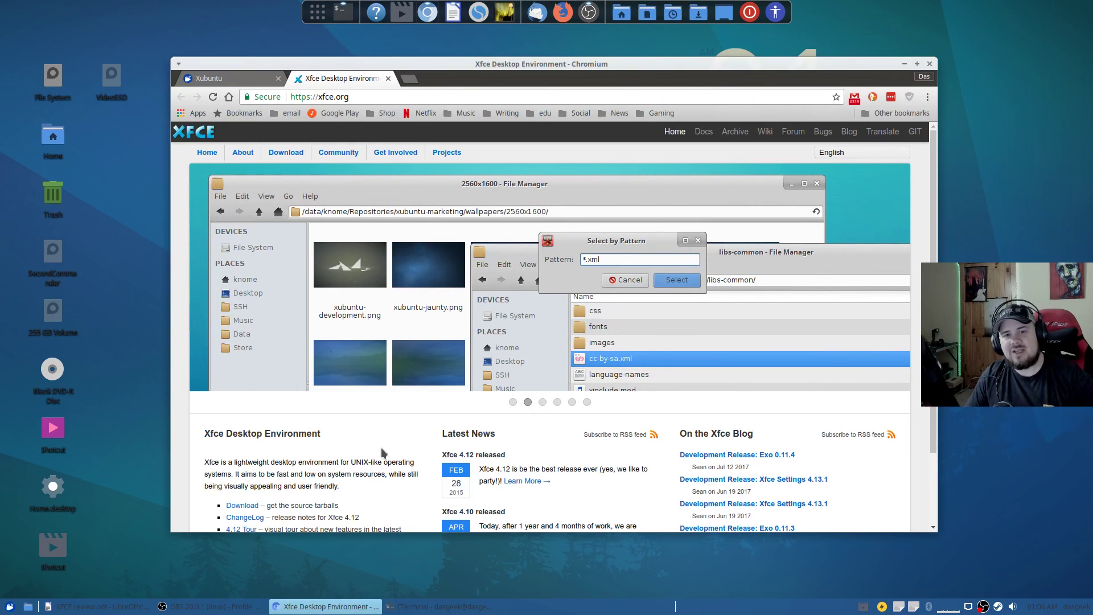
right_click(1012, 117)
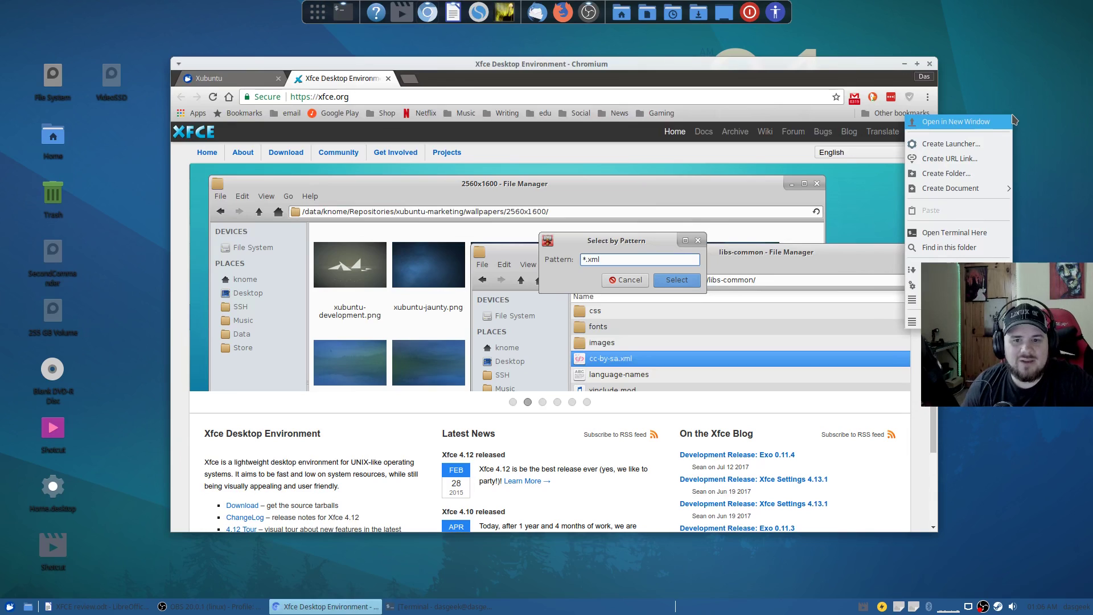
click(912, 322)
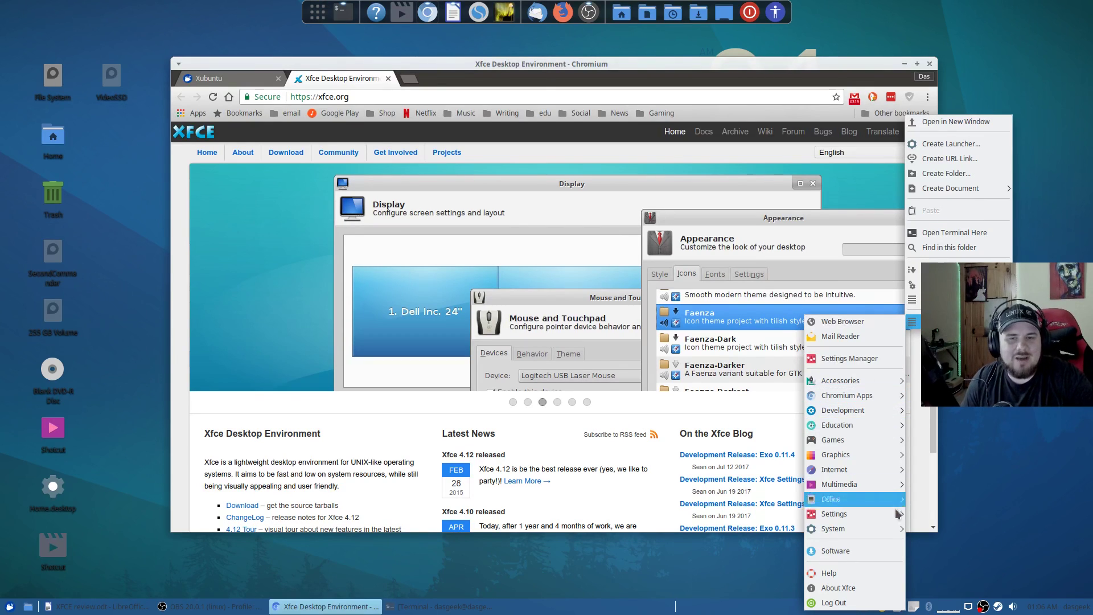
mouse_move(896, 532)
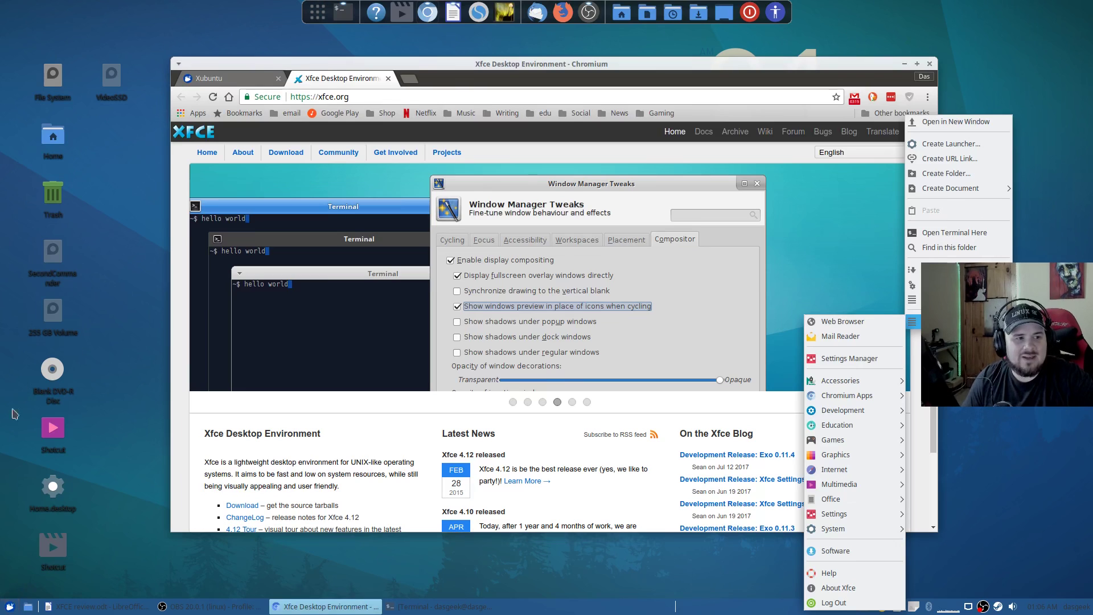
click(114, 233)
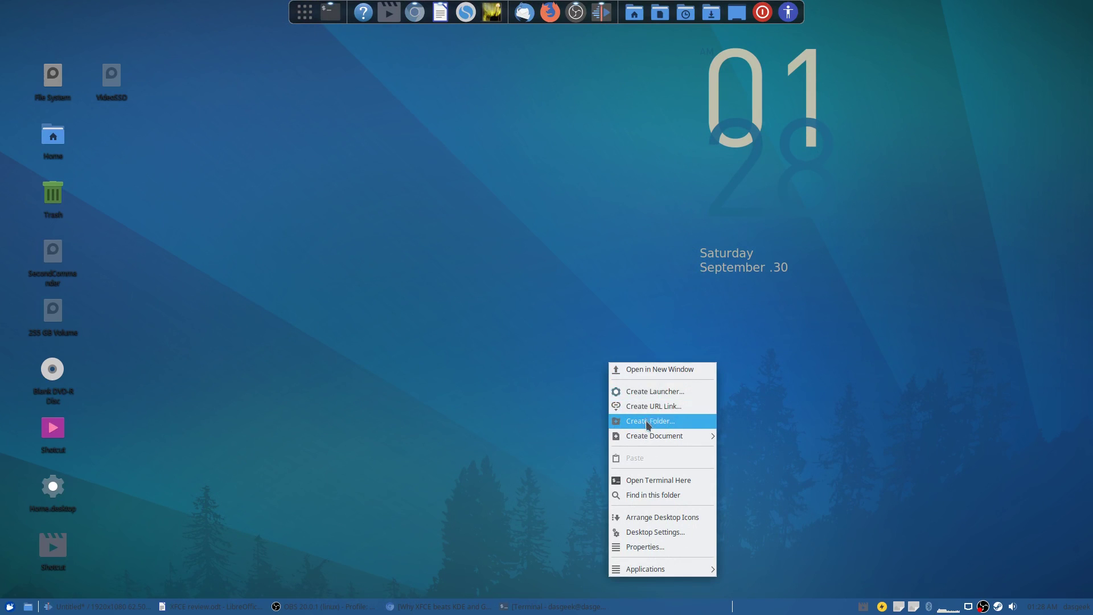
mouse_move(649, 437)
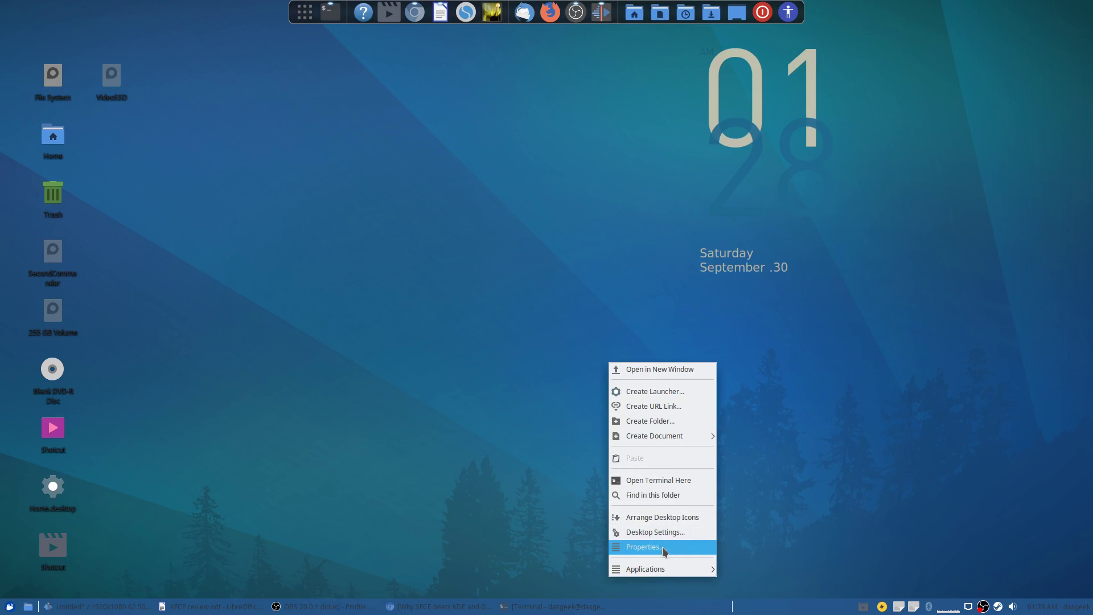
mouse_move(667, 575)
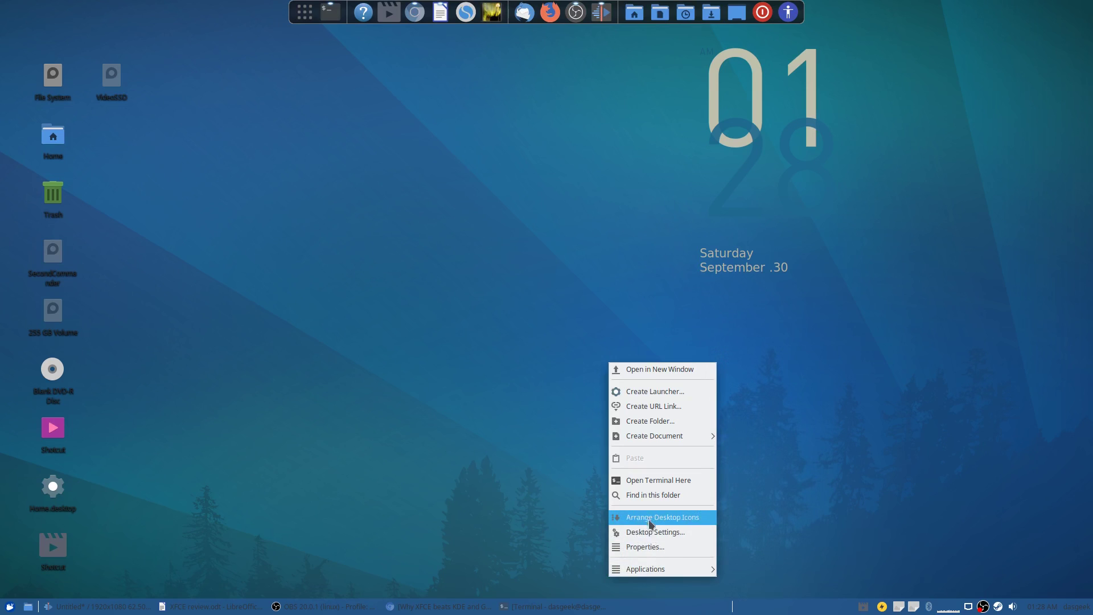
click(765, 593)
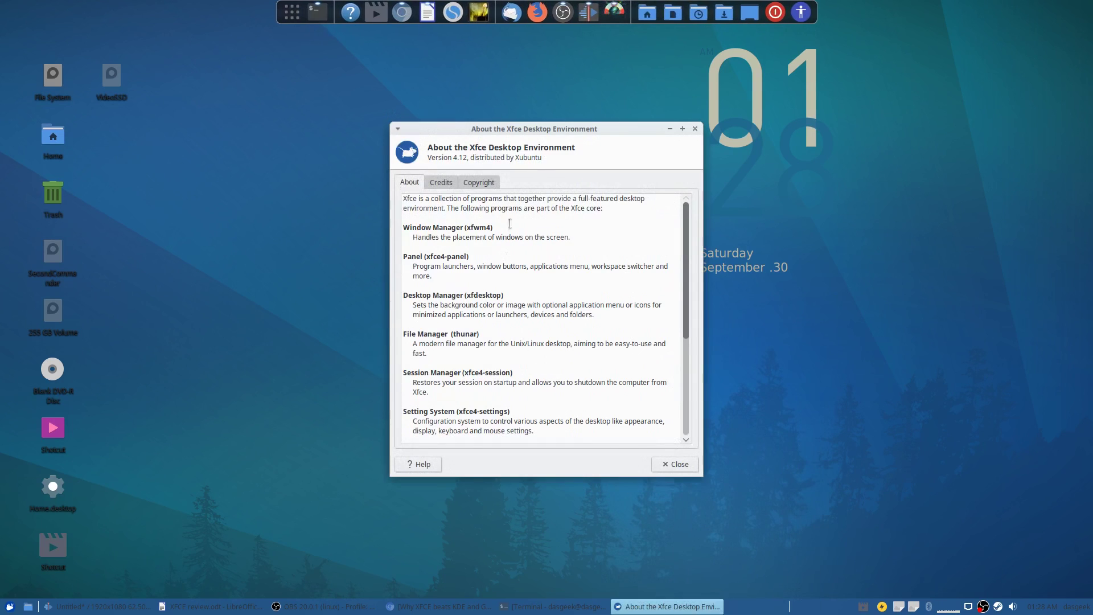
click(695, 128)
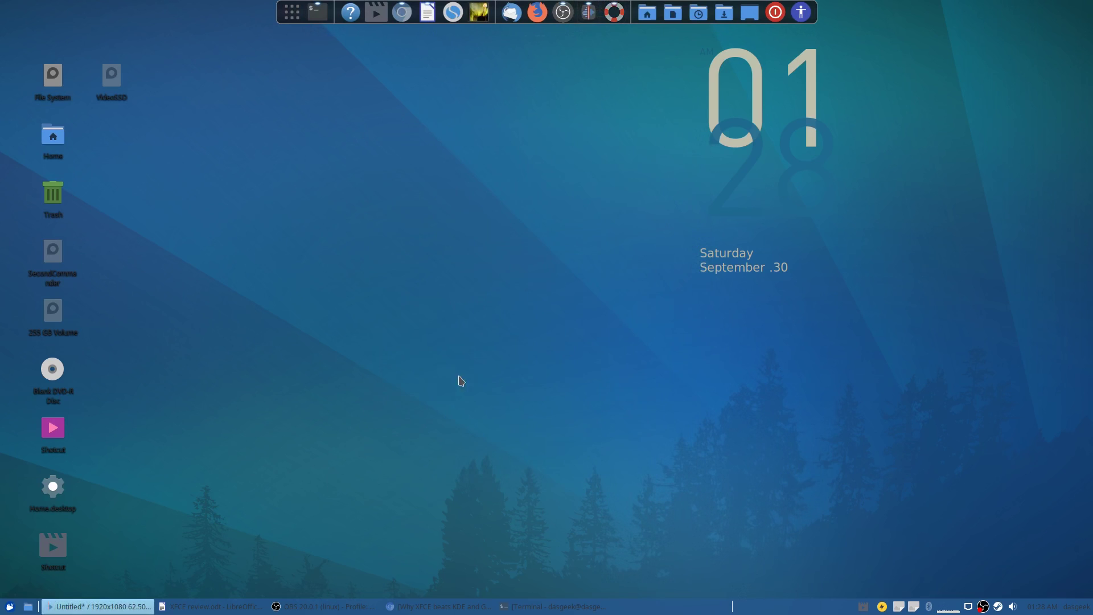
right_click(362, 323)
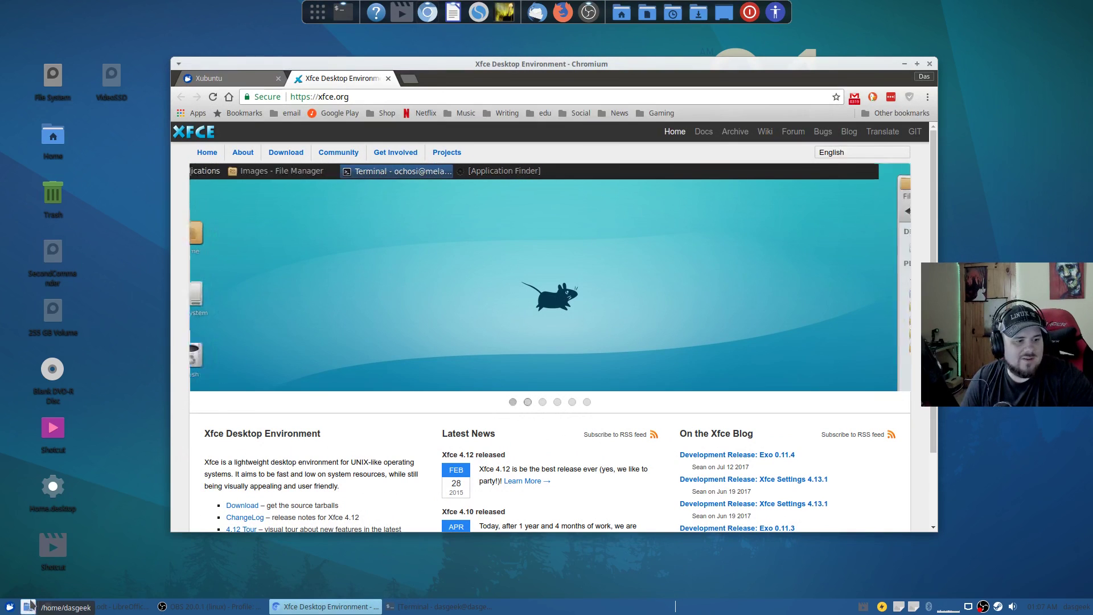
Open Add New Items from the panel's context menu and scroll its plugins down to Workspace Switcher.
right_click(764, 608)
mouse_move(787, 602)
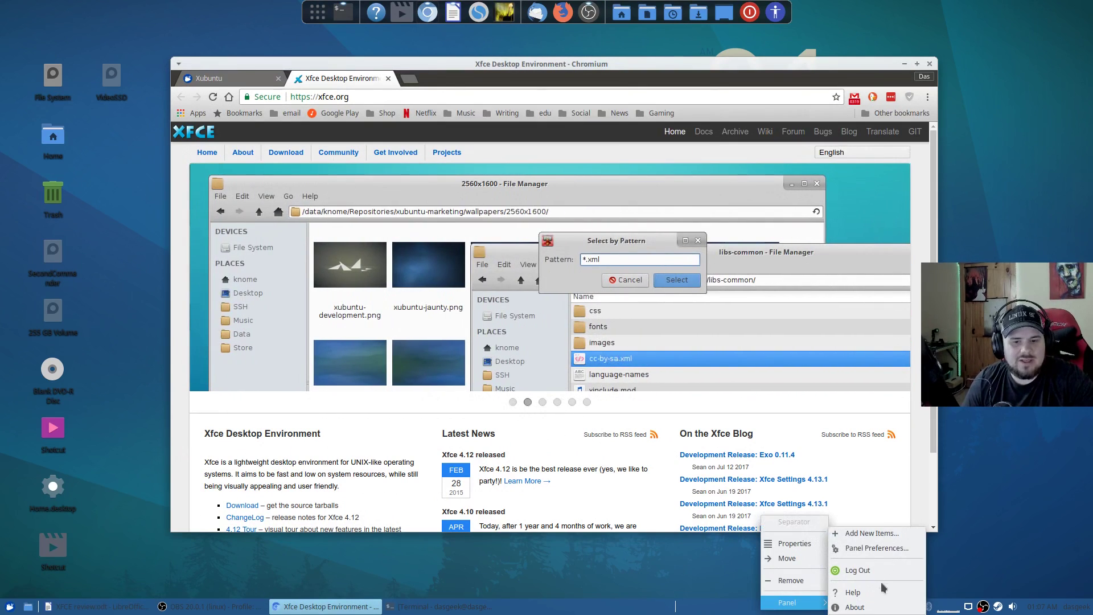
click(872, 533)
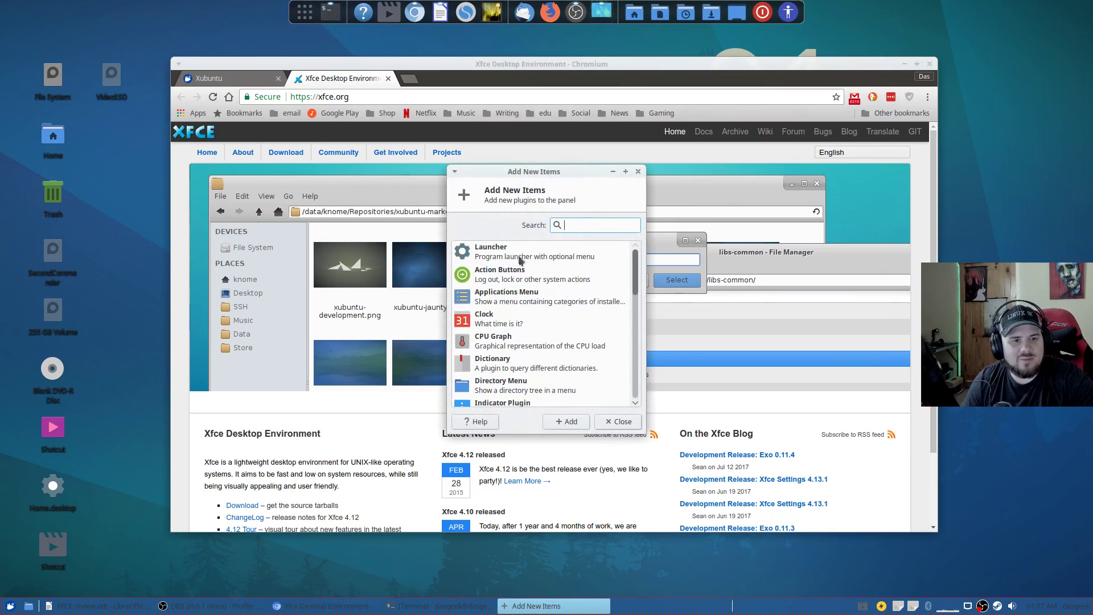
scroll(637, 269, down, 1)
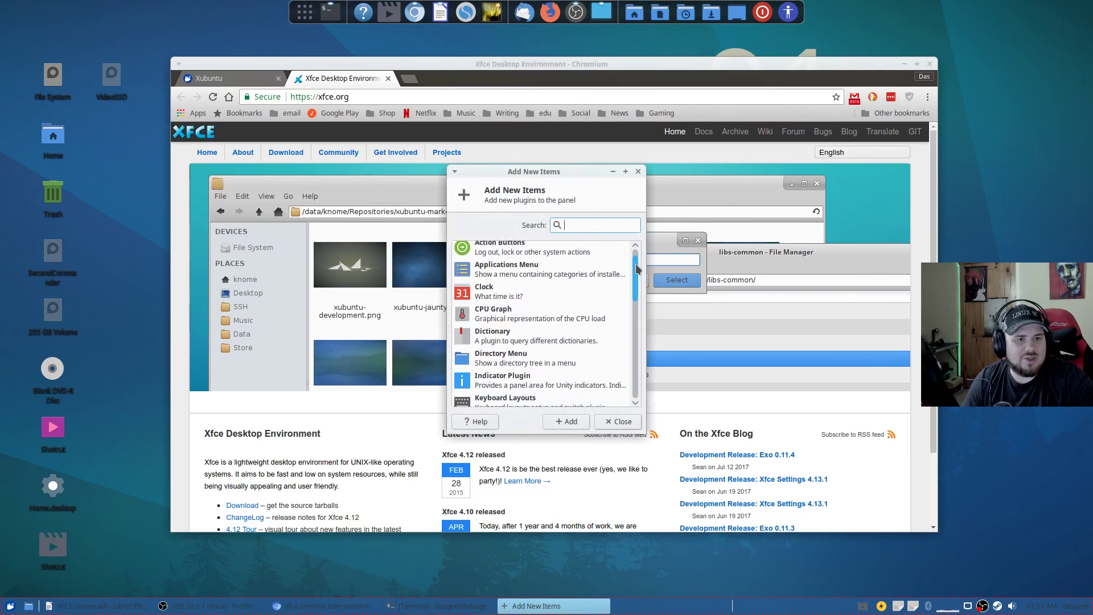
drag(637, 268, 638, 378)
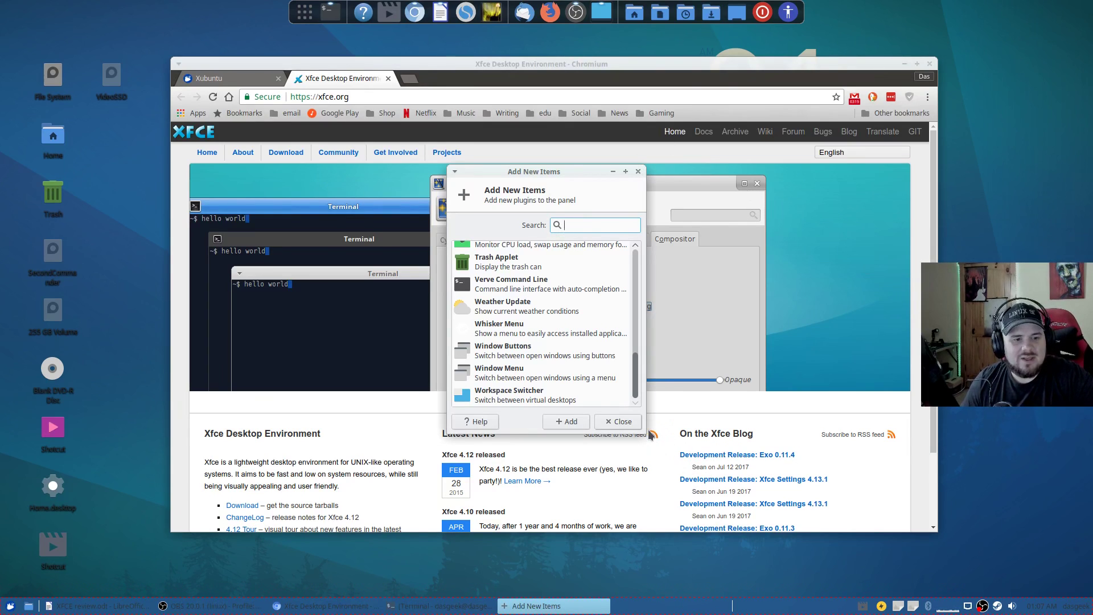
Close Add New Items, open Workspaces settings from the Whisker menu's Settings, view Margins, then dismiss.
click(622, 422)
click(10, 605)
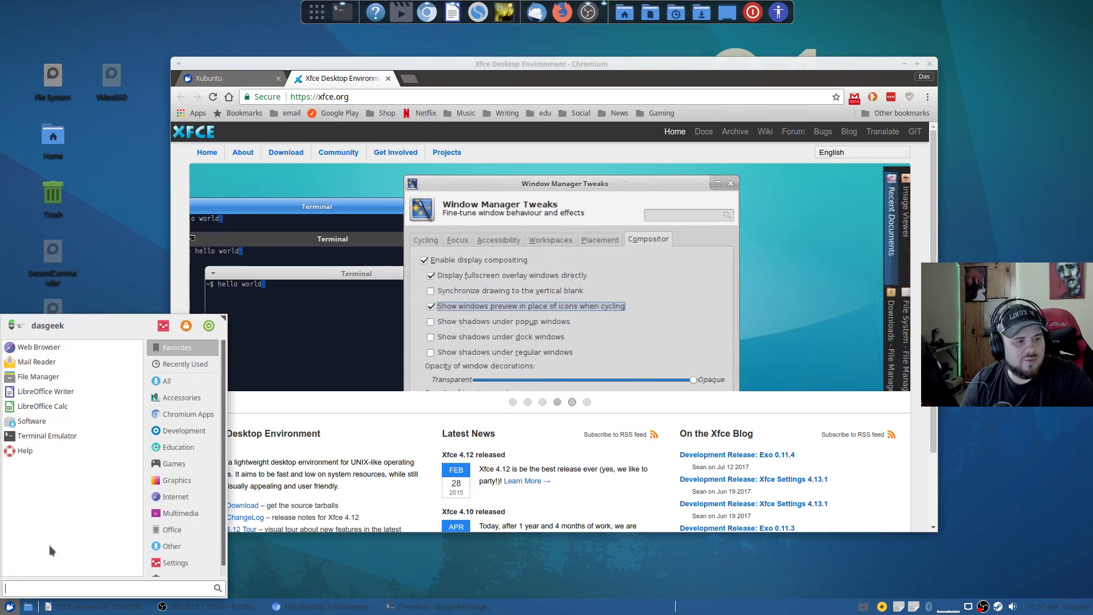
scroll(177, 481, down, 1)
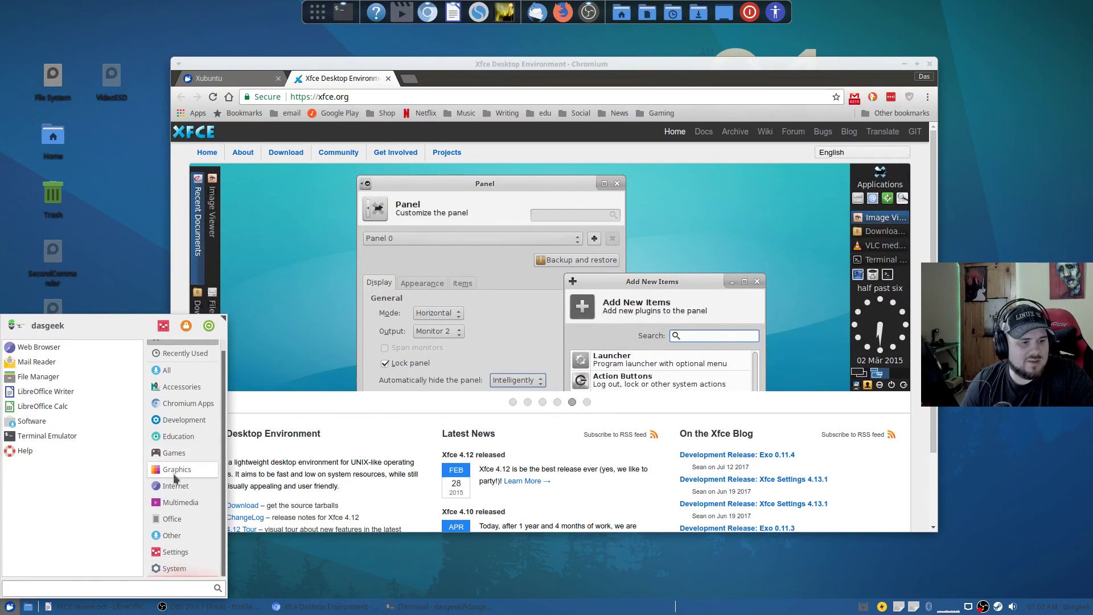
click(175, 552)
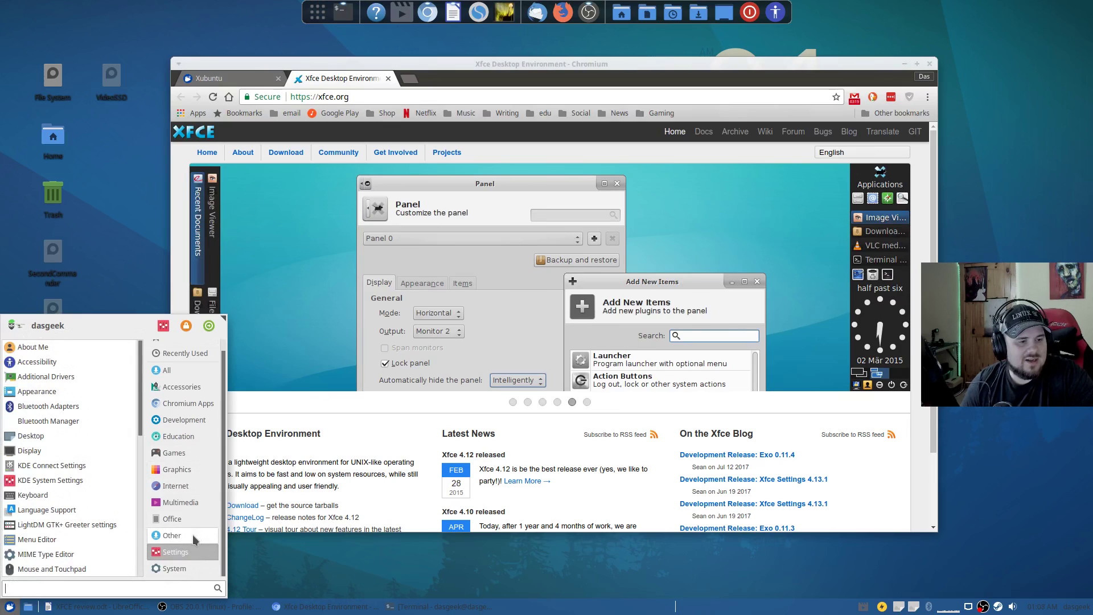
scroll(78, 506, down, 5)
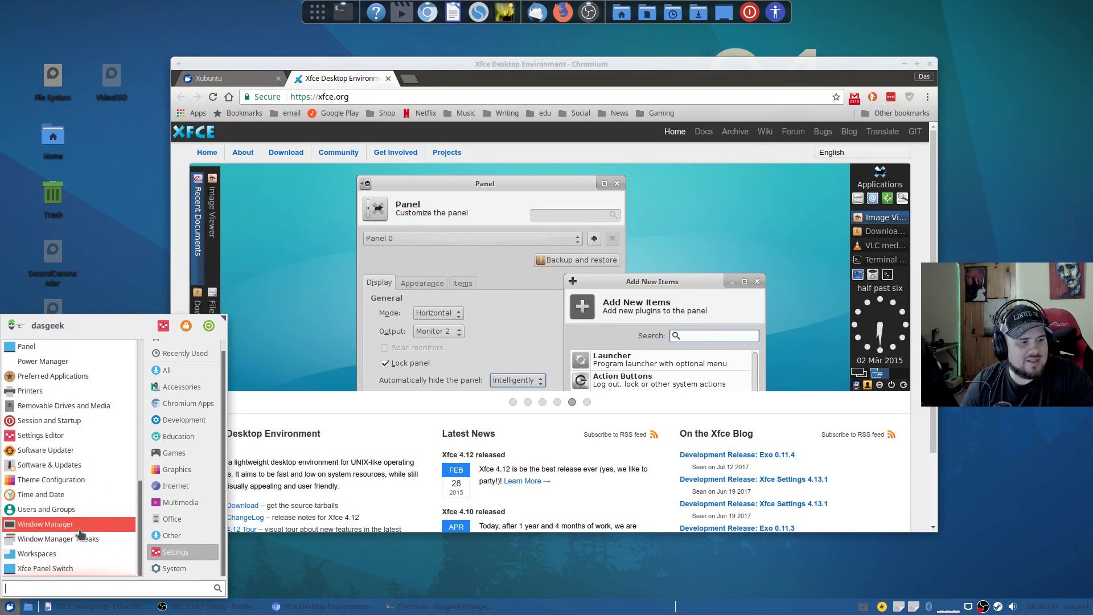
click(81, 552)
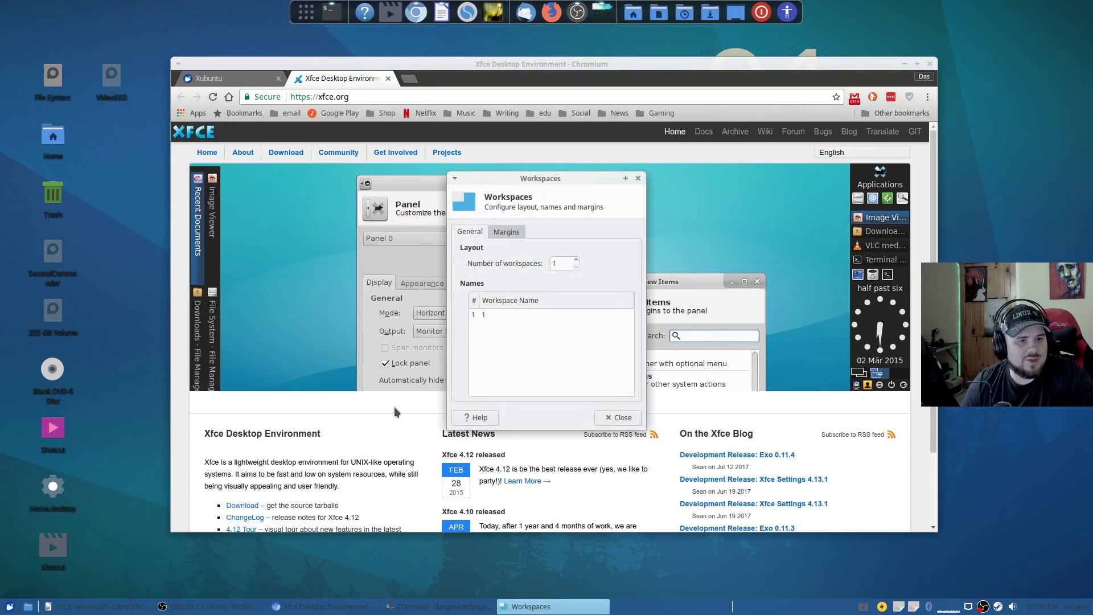
click(506, 232)
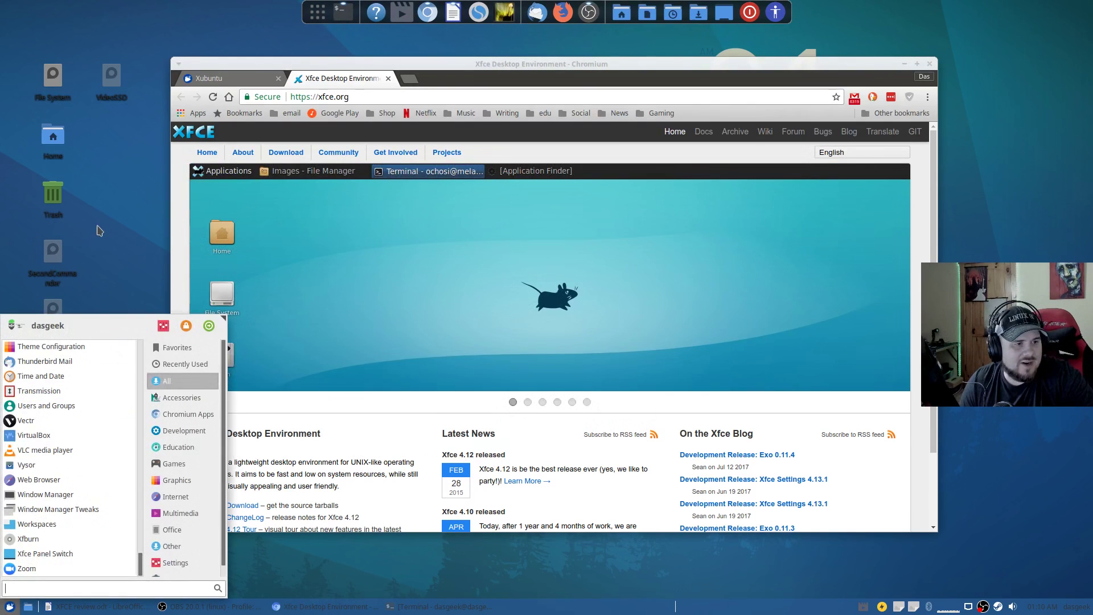
click(136, 202)
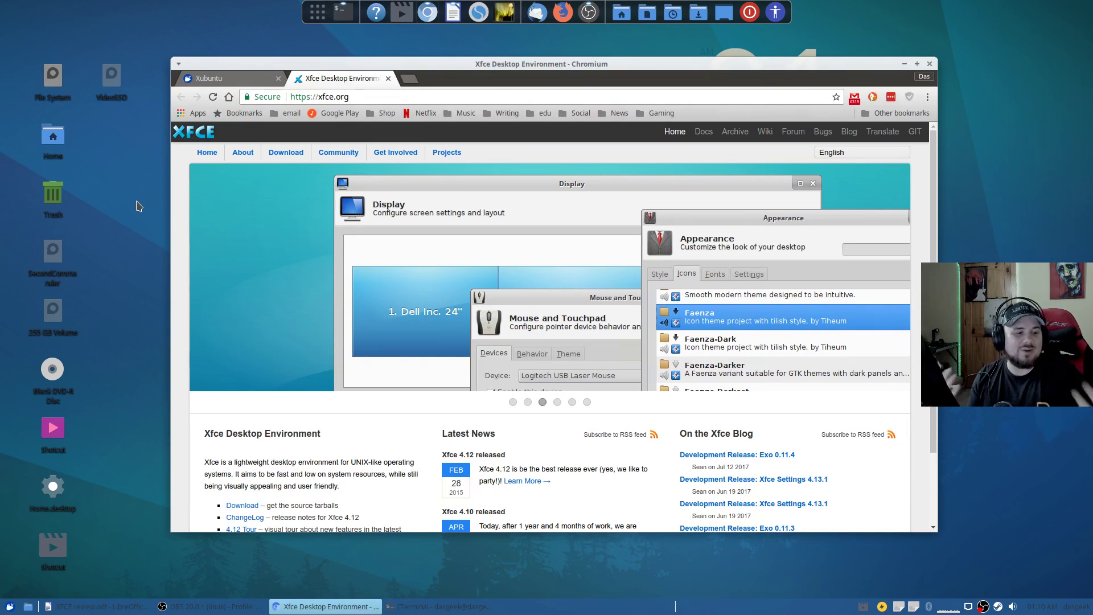
Open the Whisker menu to show Favorites like Web Browser, LibreOffice Writer and Terminal Emulator.
click(10, 604)
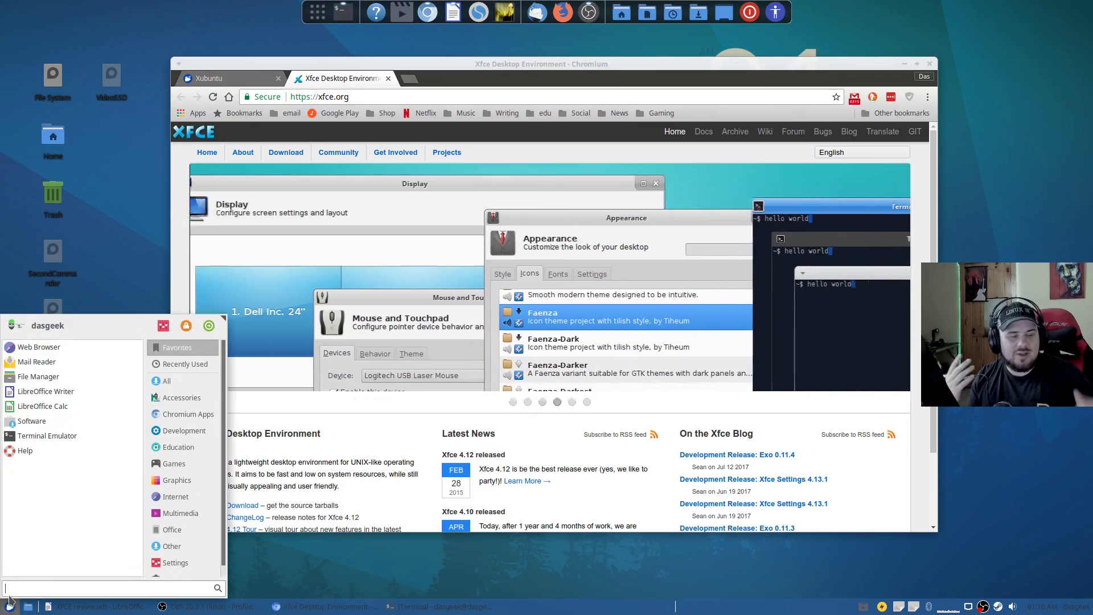